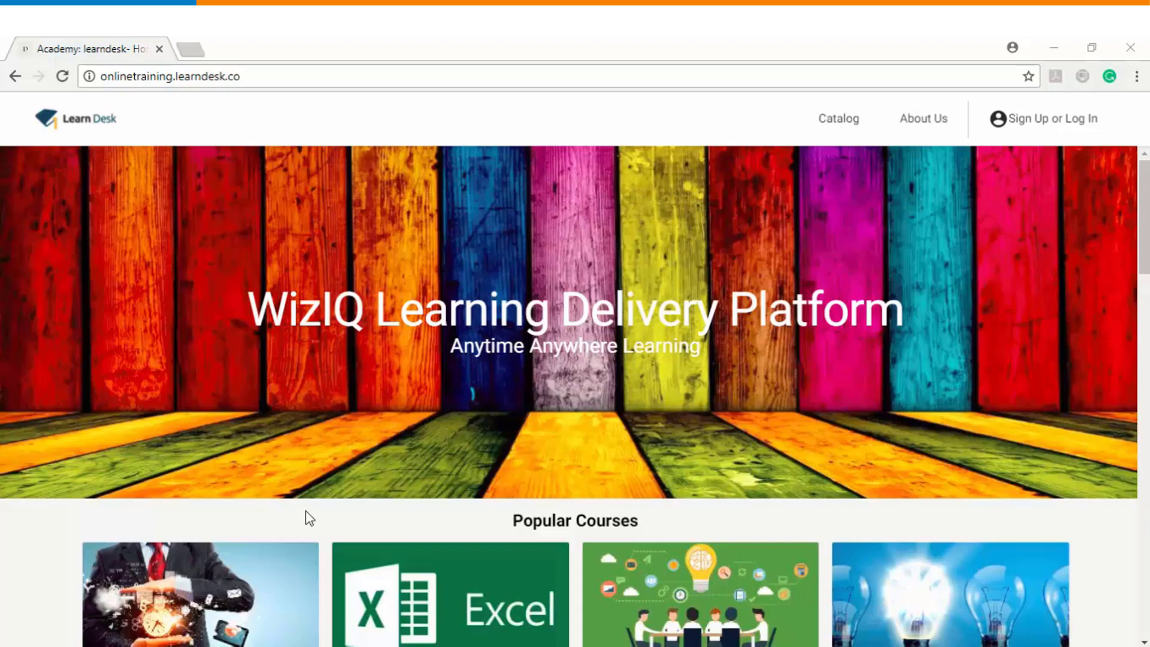
Step: Log into the academy with the instructor's saved e-mail address and account password
{"action": "left_click", "coordinate": [1040, 123]}
{"action": "left_click", "coordinate": [633, 191]}
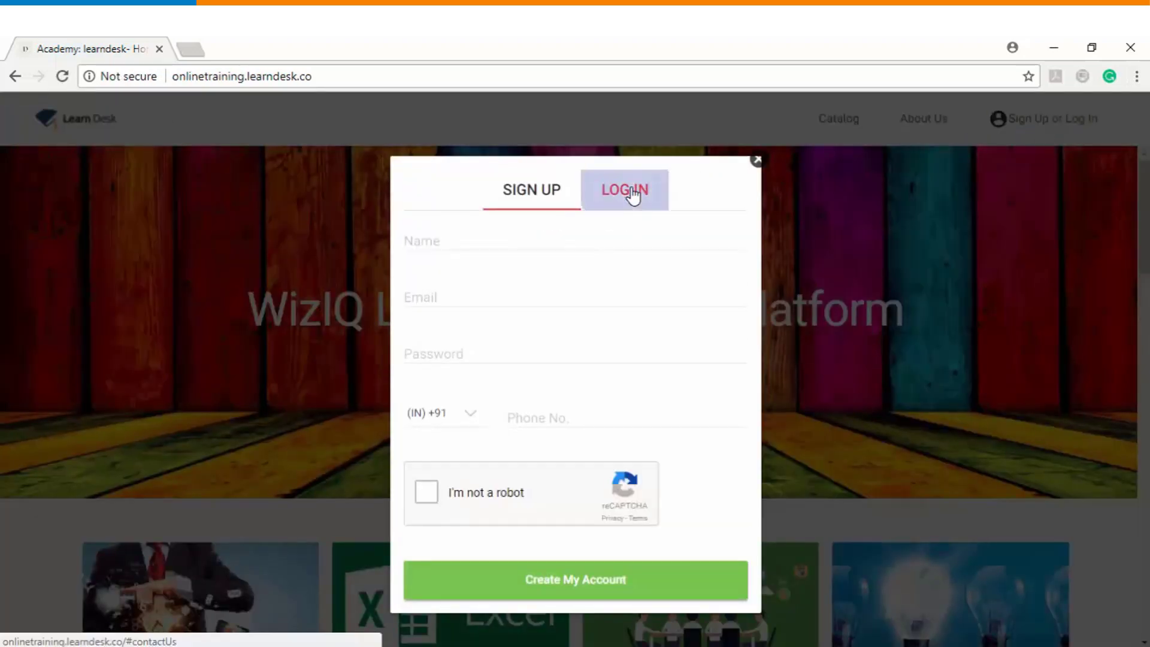
{"action": "left_click", "coordinate": [521, 326]}
{"action": "type", "text": "kapil"}
{"action": "left_click", "coordinate": [525, 345]}
{"action": "left_click", "coordinate": [515, 383]}
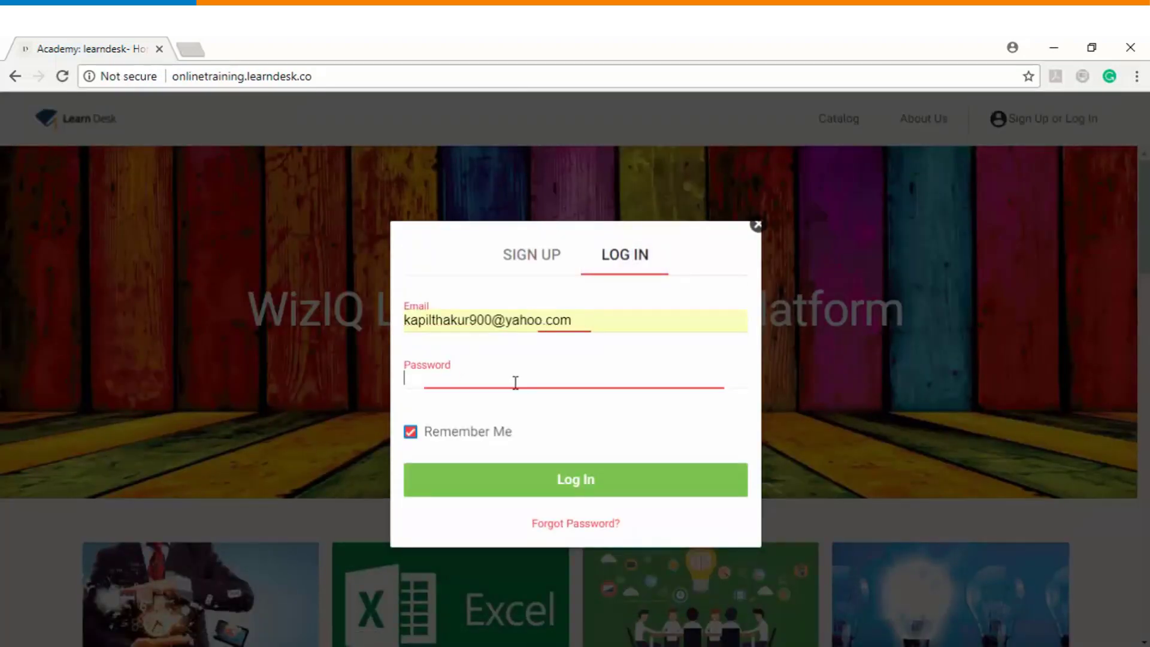
{"action": "type", "text": "********"}
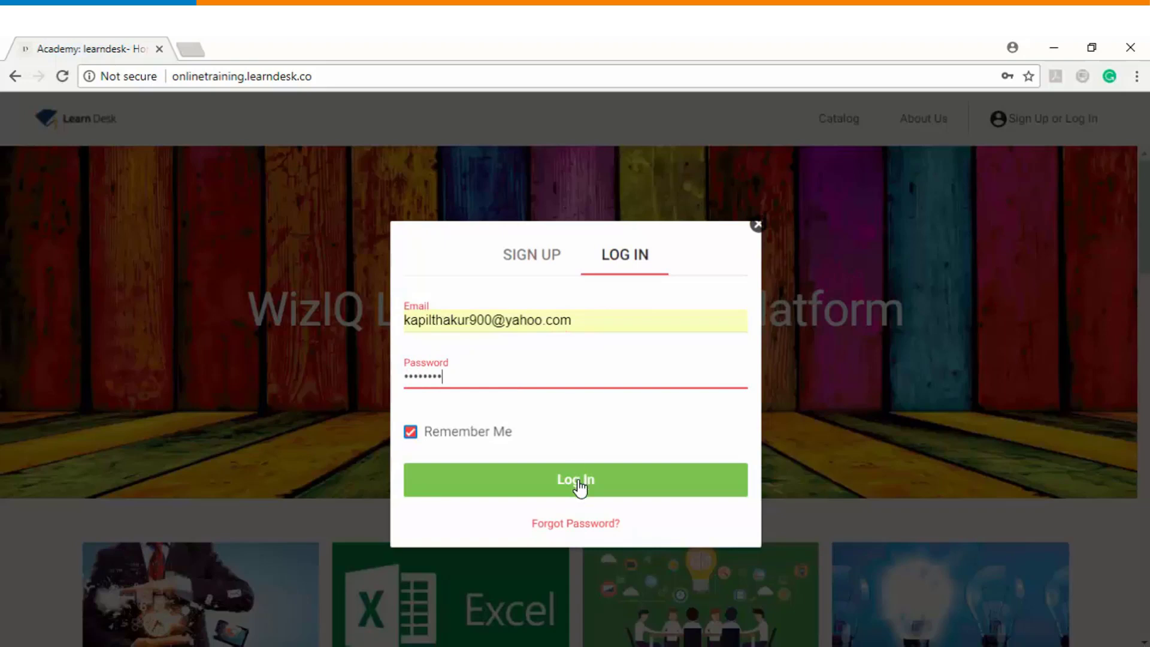
{"action": "left_click", "coordinate": [577, 483]}
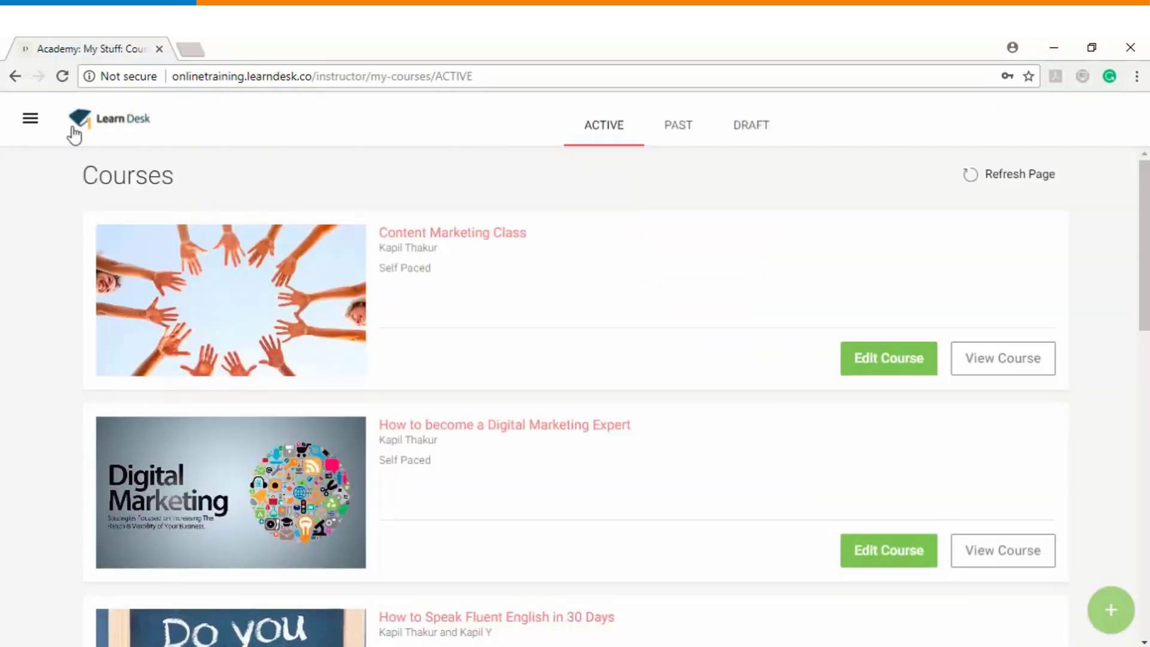
Step: Go to Live Classes and edit the WizIQ Virtual Live Classroom class
{"action": "left_click", "coordinate": [30, 118]}
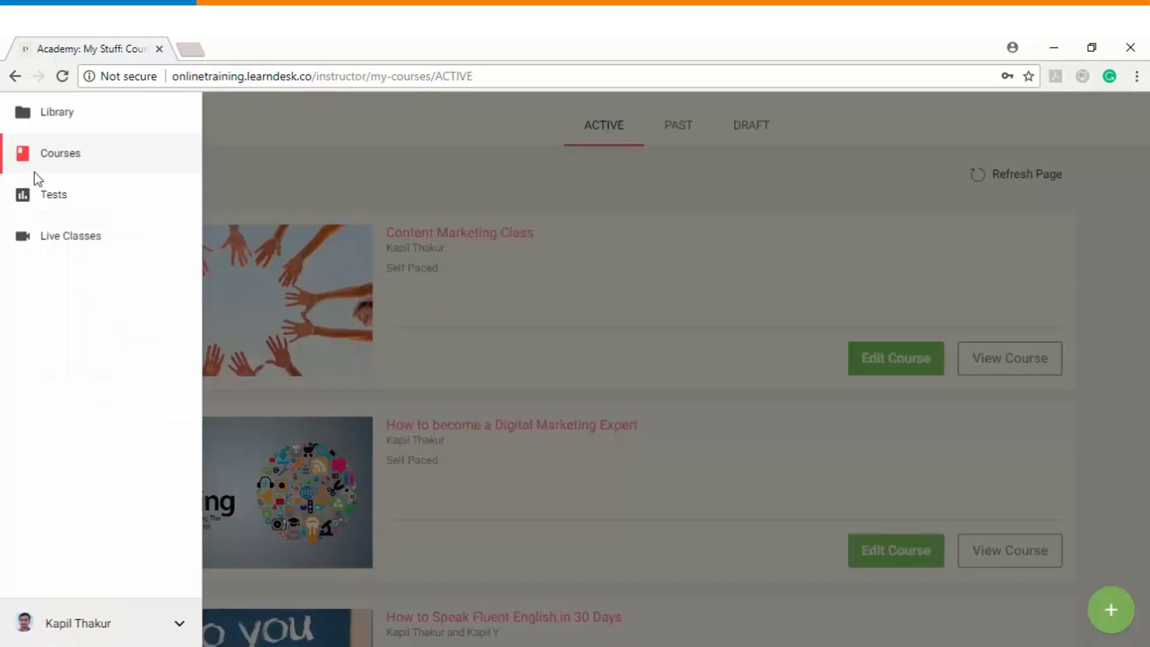
{"action": "left_click", "coordinate": [84, 242]}
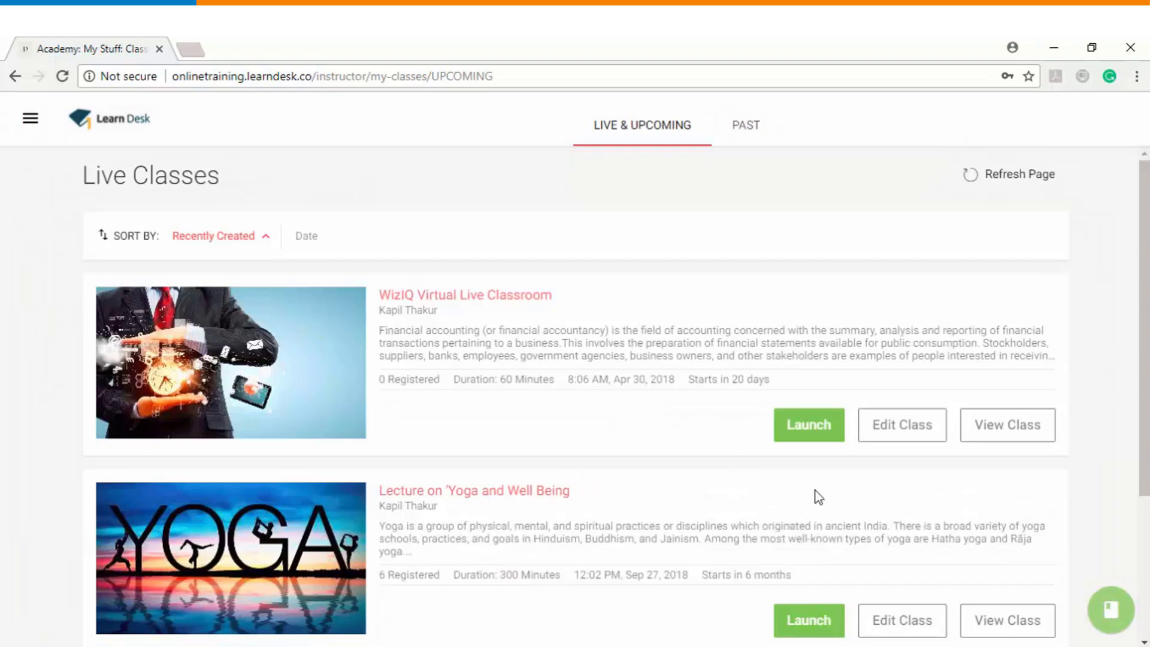
{"action": "left_click", "coordinate": [899, 430]}
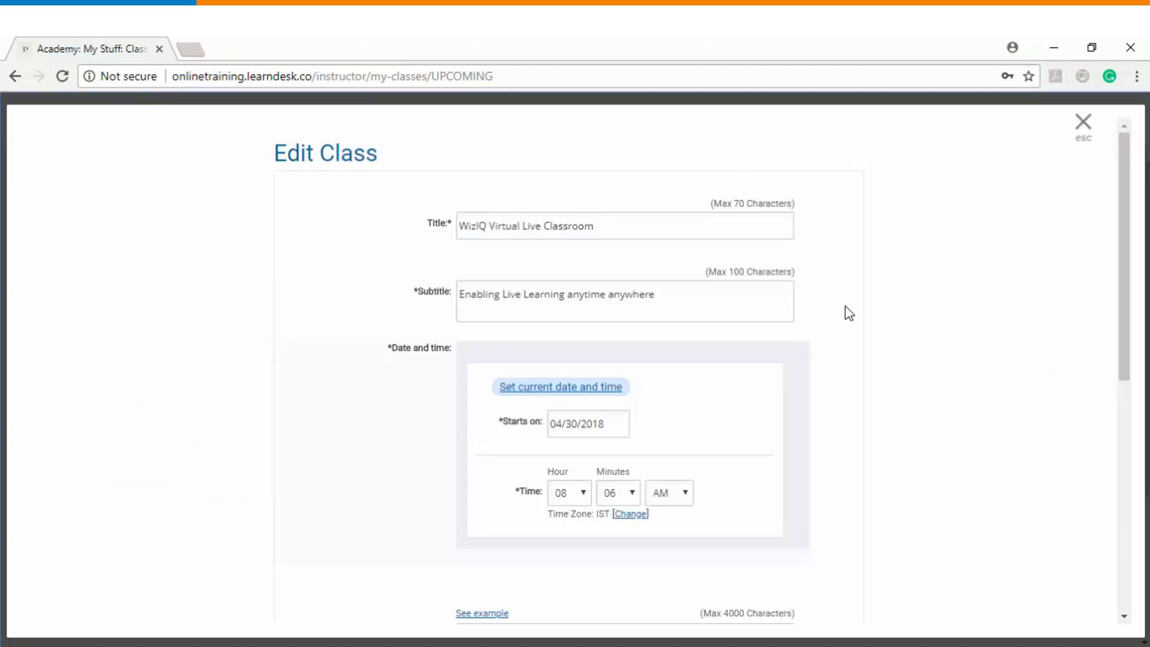
Step: Move the class start date to 18 April 2018 and save the updated class
{"action": "left_click", "coordinate": [593, 423]}
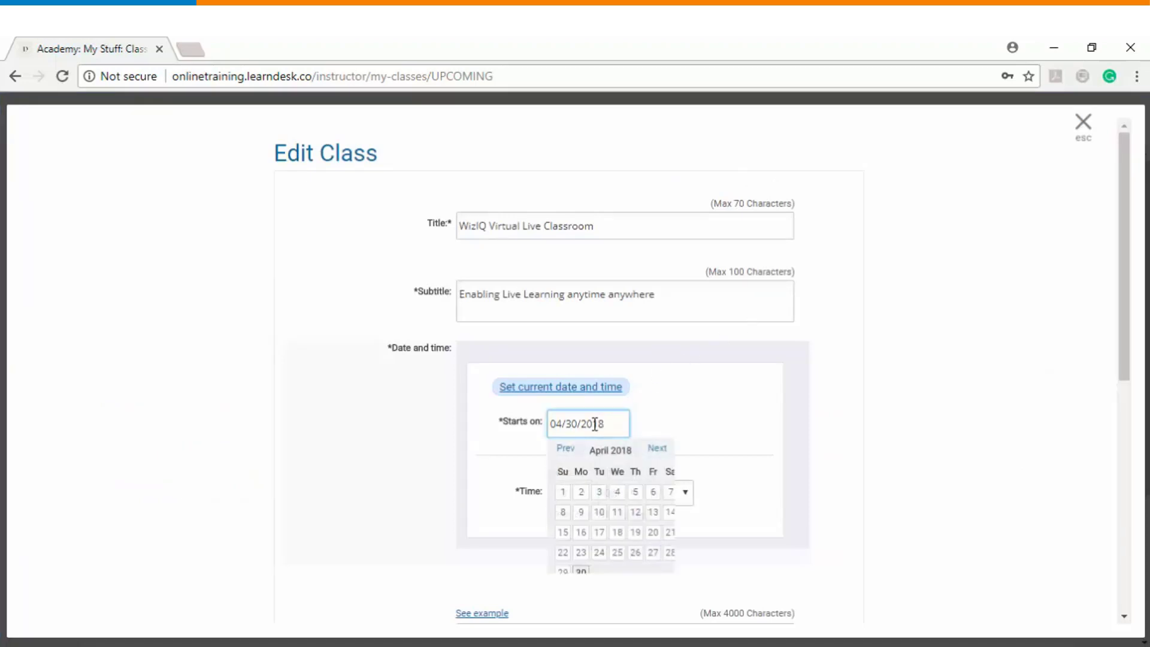
{"action": "left_click", "coordinate": [619, 533]}
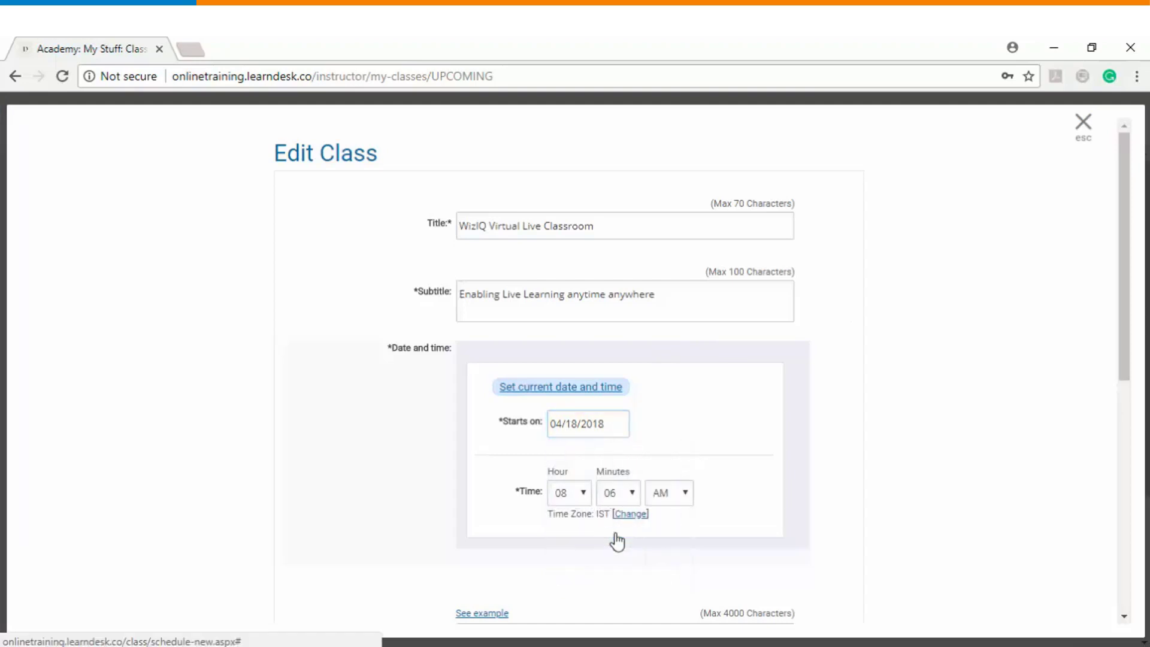
{"action": "scroll", "coordinate": [617, 542], "scroll_direction": "down", "scroll_amount": 4}
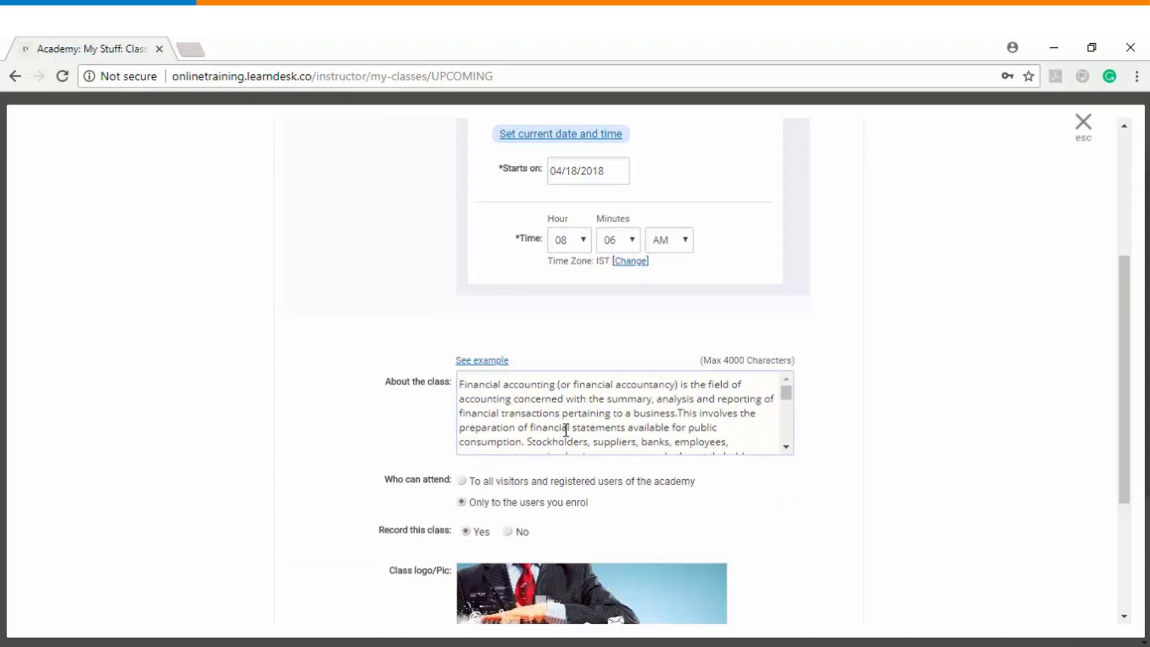
{"action": "scroll", "coordinate": [563, 431], "scroll_direction": "down", "scroll_amount": 3}
{"action": "scroll", "coordinate": [947, 505], "scroll_direction": "down", "scroll_amount": 3}
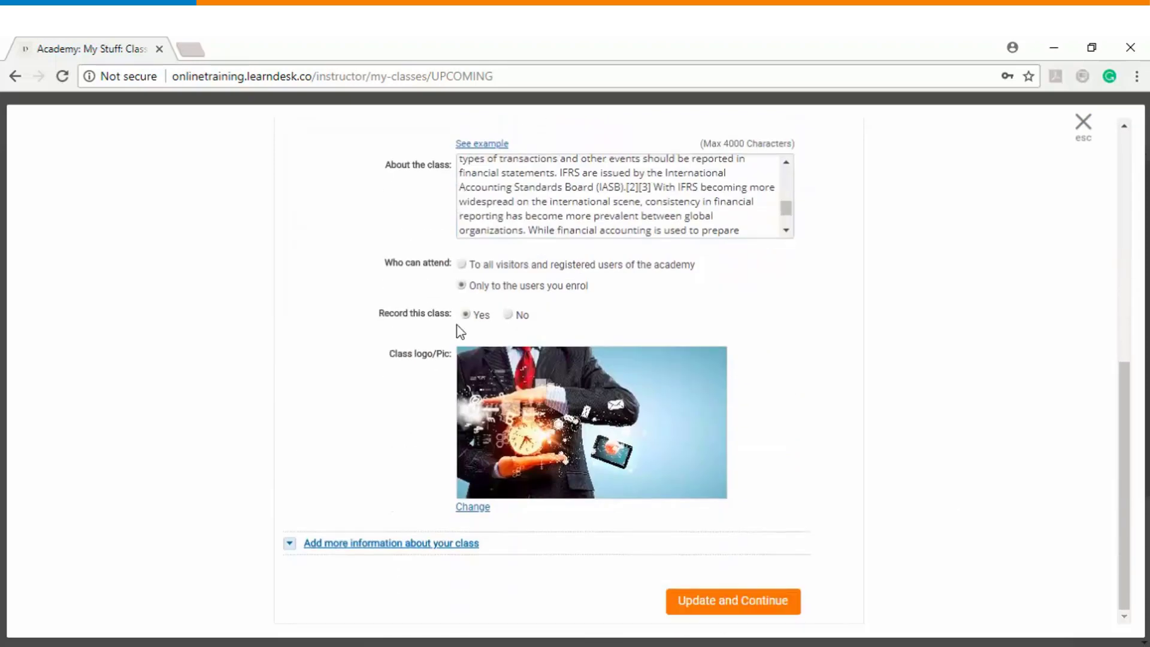
{"action": "left_click", "coordinate": [418, 544]}
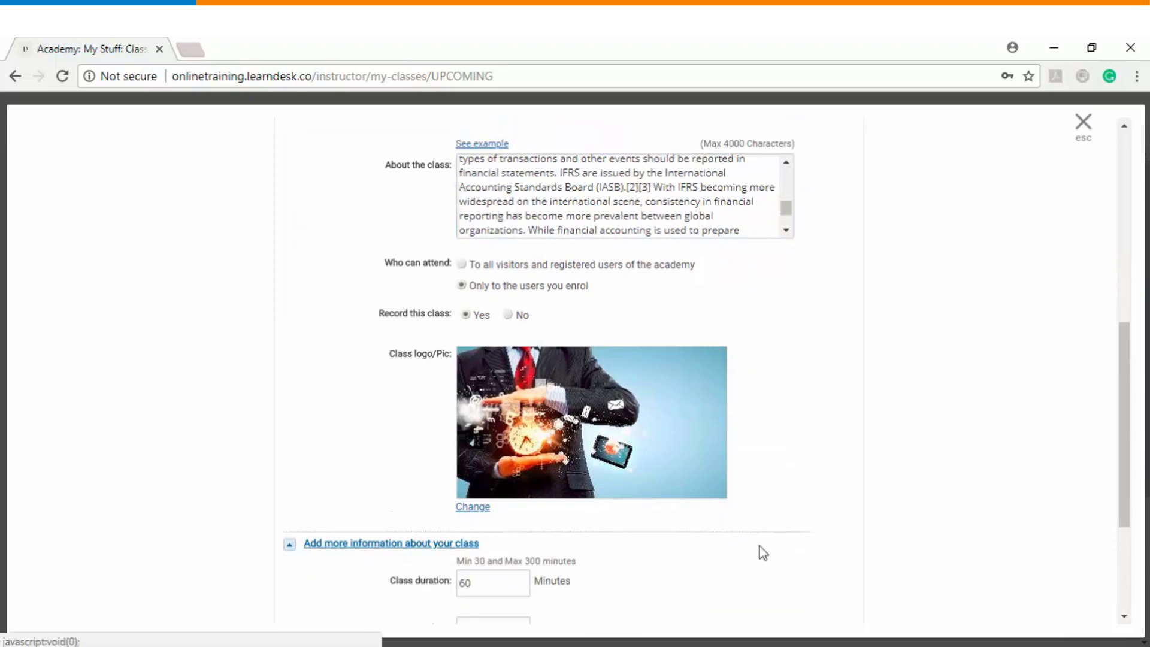
{"action": "scroll", "coordinate": [629, 491], "scroll_direction": "down", "scroll_amount": 3}
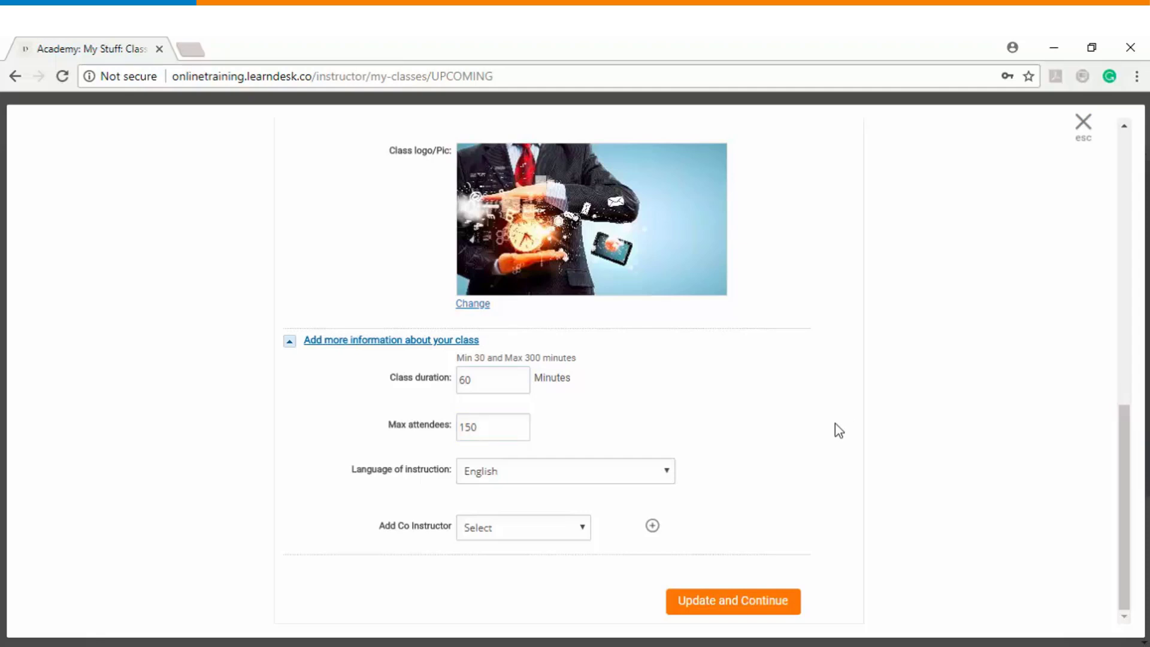
{"action": "left_click", "coordinate": [729, 610]}
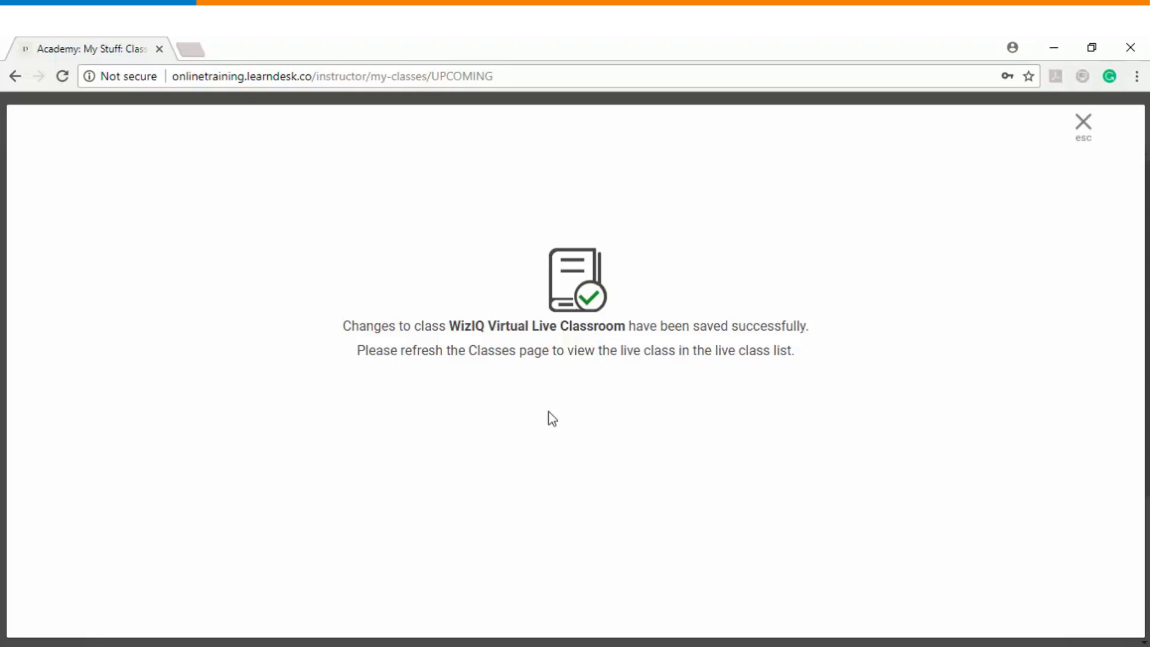
Step: Dismiss the save confirmation and refresh the Live Classes list
{"action": "left_click", "coordinate": [1082, 122]}
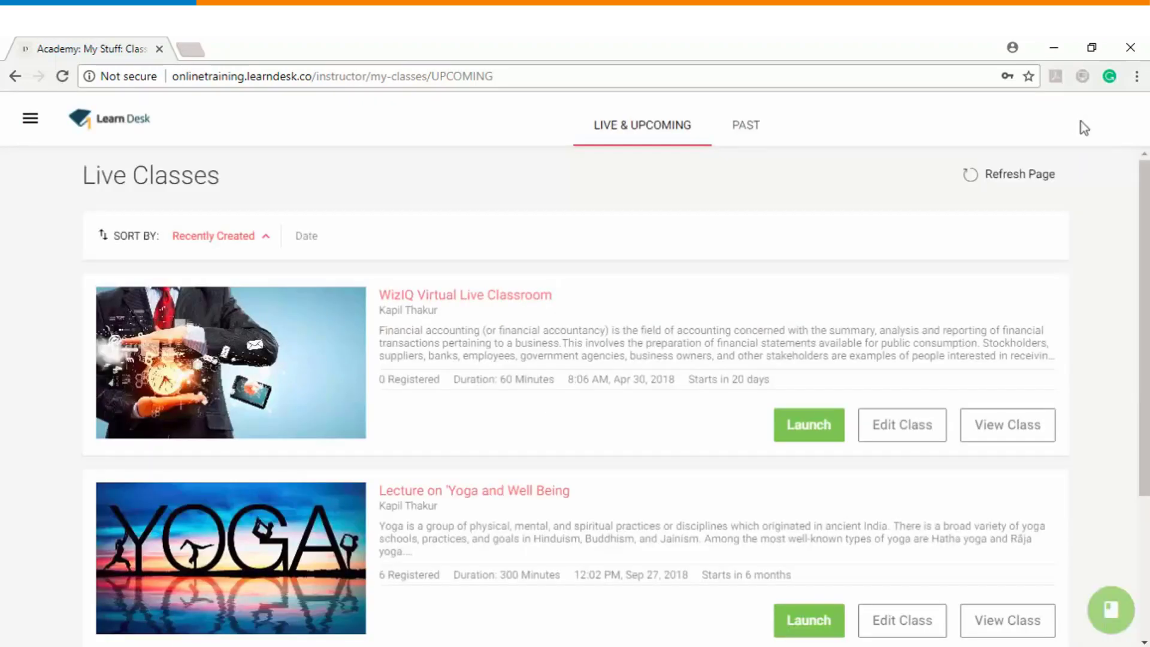
{"action": "left_click", "coordinate": [999, 183]}
Step: Open the WizIQ Virtual Live Classroom class and show its People tab
{"action": "left_click", "coordinate": [465, 300]}
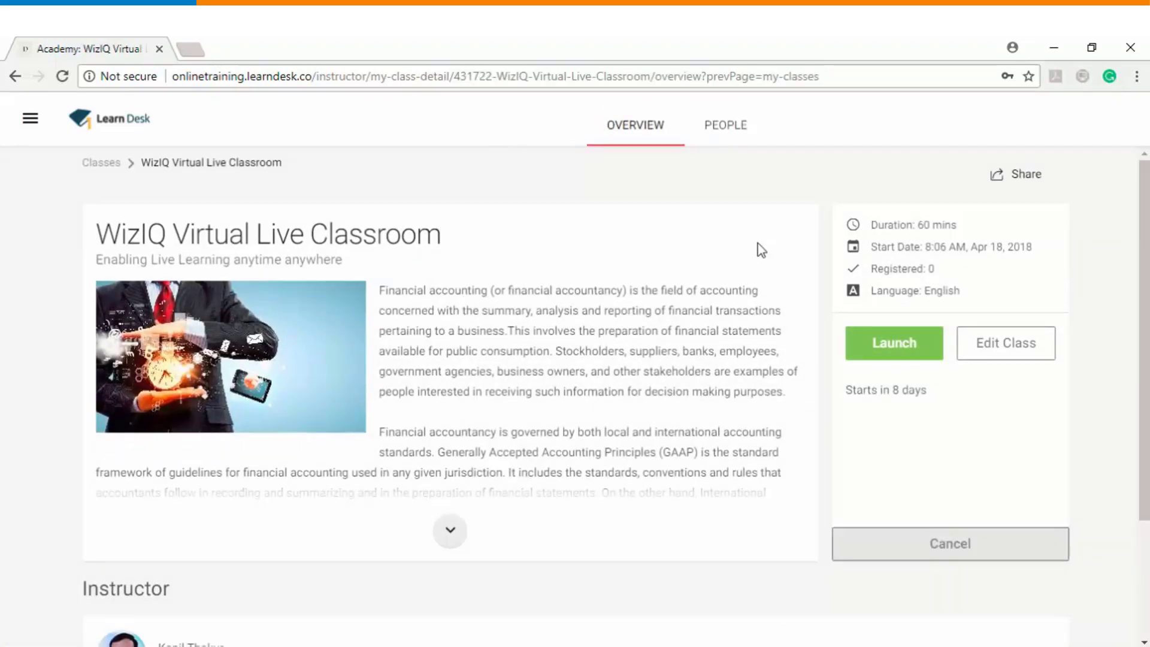
{"action": "left_click", "coordinate": [741, 127]}
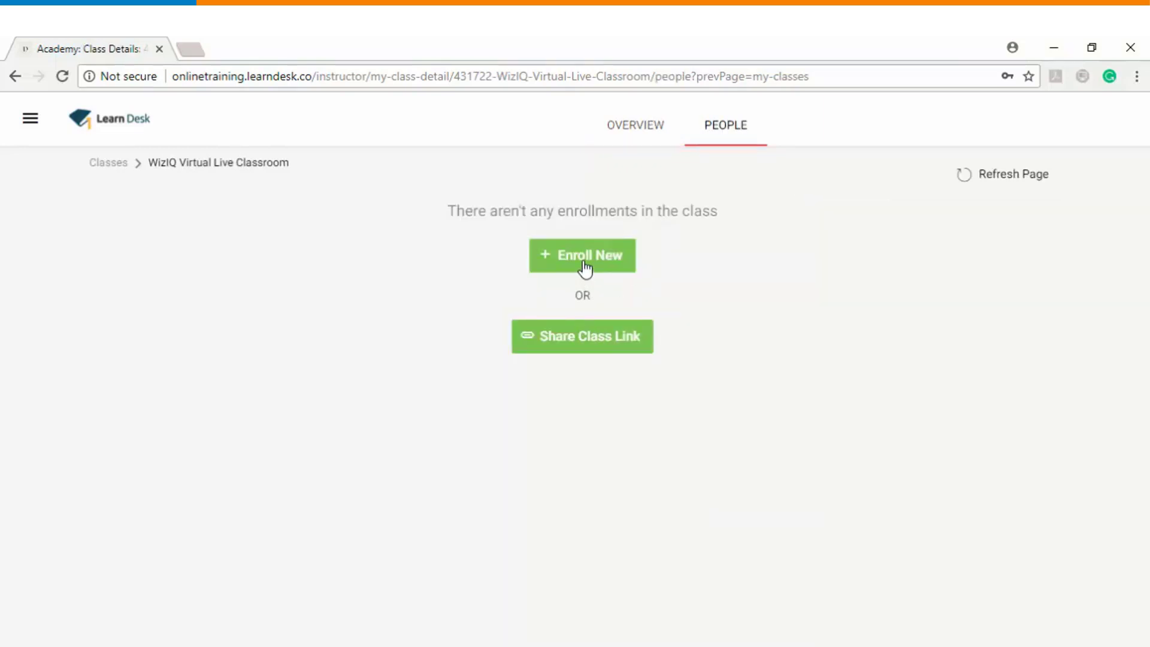
Step: Copy the class's shareable learner link and close the share popup
{"action": "left_click", "coordinate": [580, 349]}
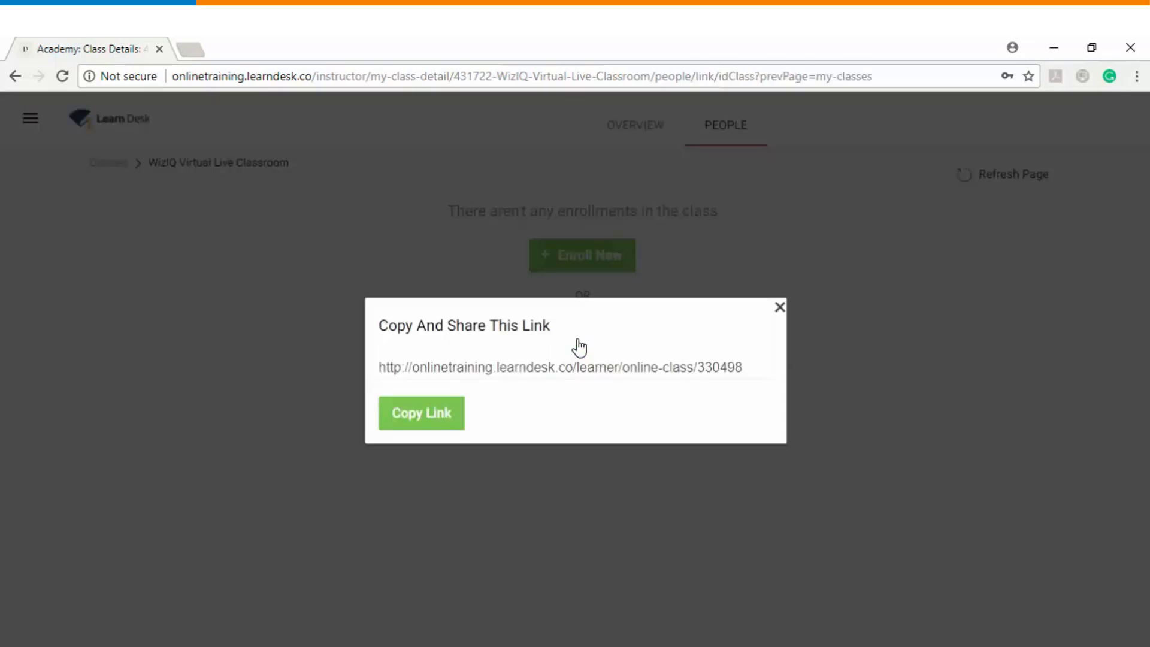
{"action": "left_click", "coordinate": [448, 415]}
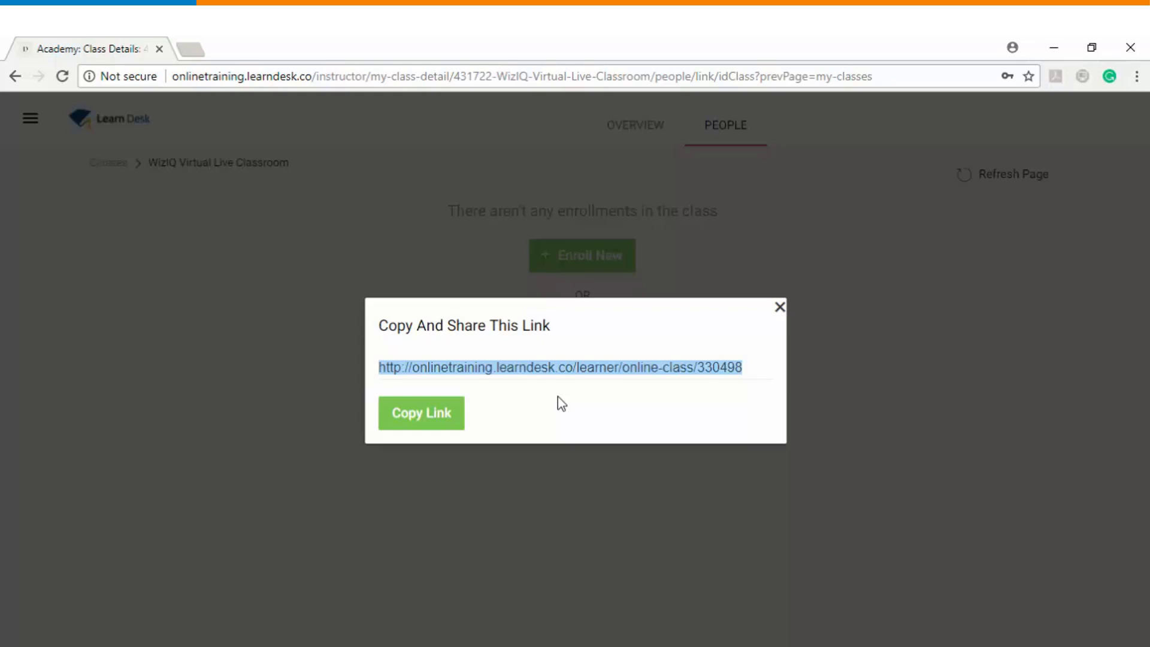
{"action": "key", "text": "Escape"}
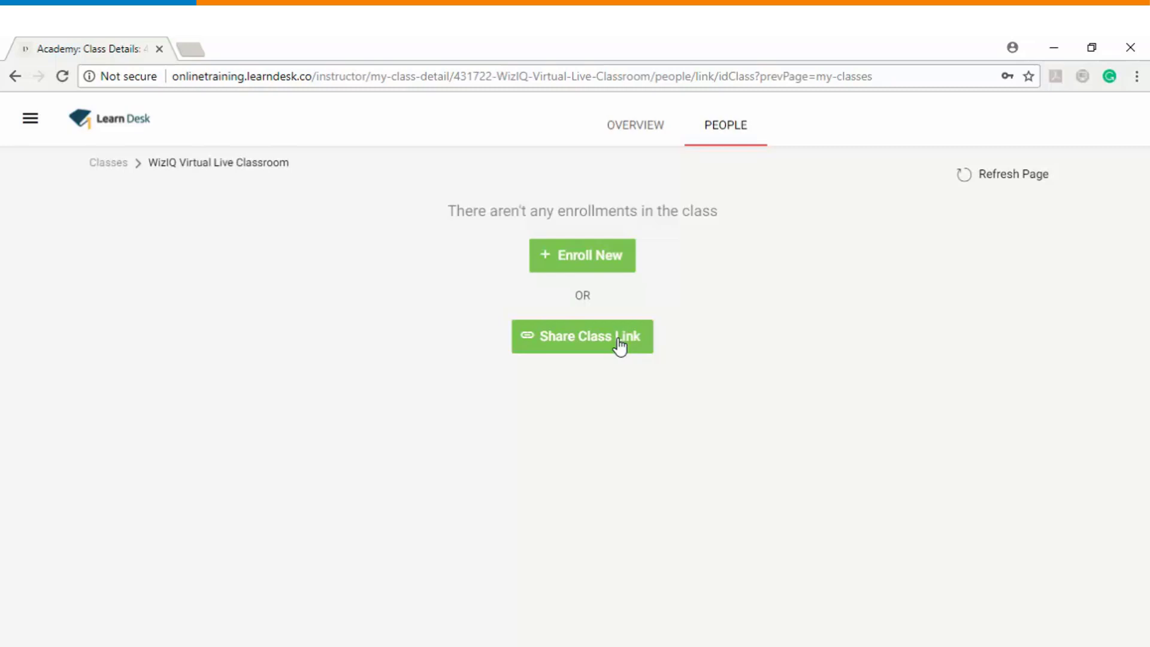
Step: Start enrolling new learners by e-mail, focusing the Name then Email fields
{"action": "left_click", "coordinate": [582, 264]}
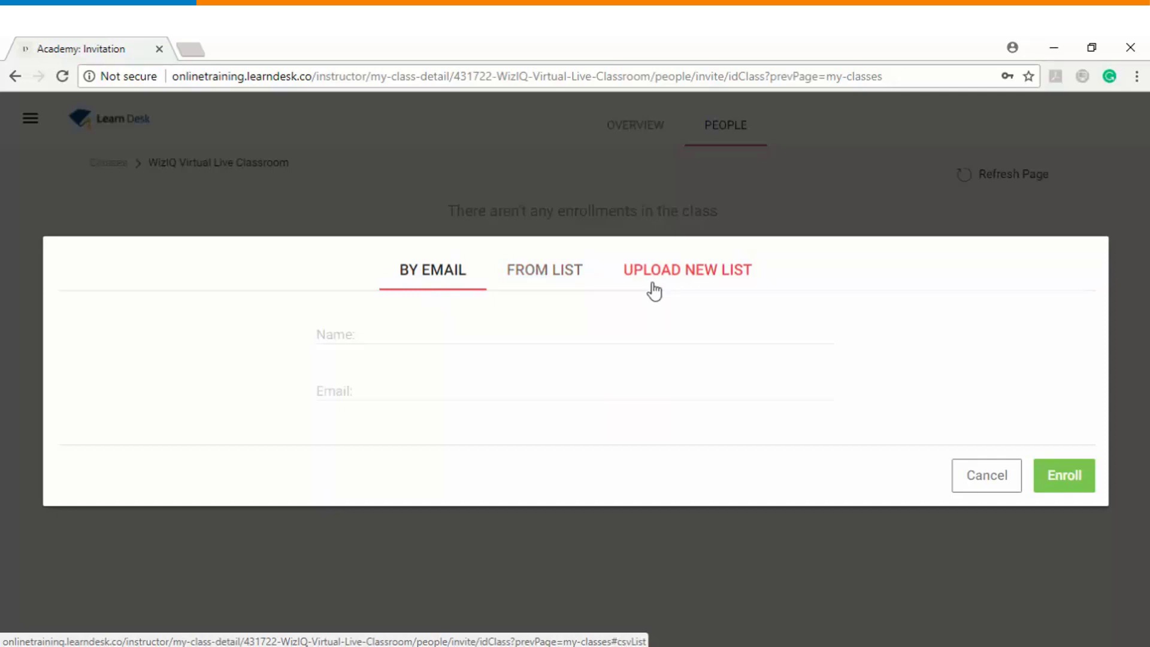
{"action": "left_click", "coordinate": [394, 333]}
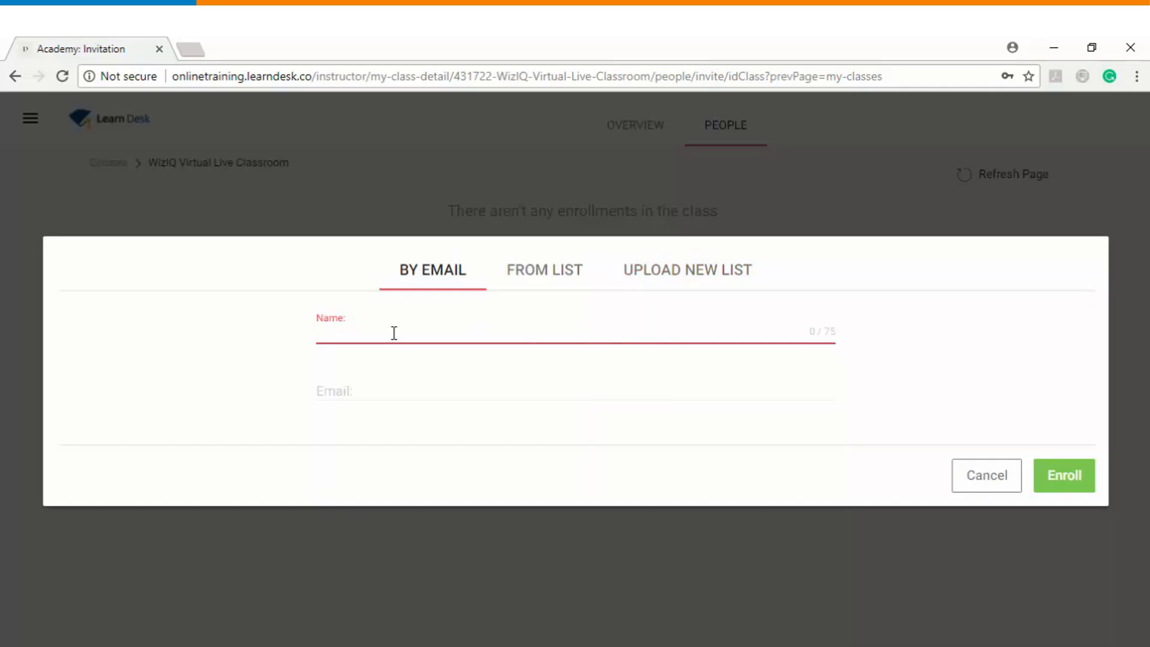
{"action": "left_click", "coordinate": [428, 398]}
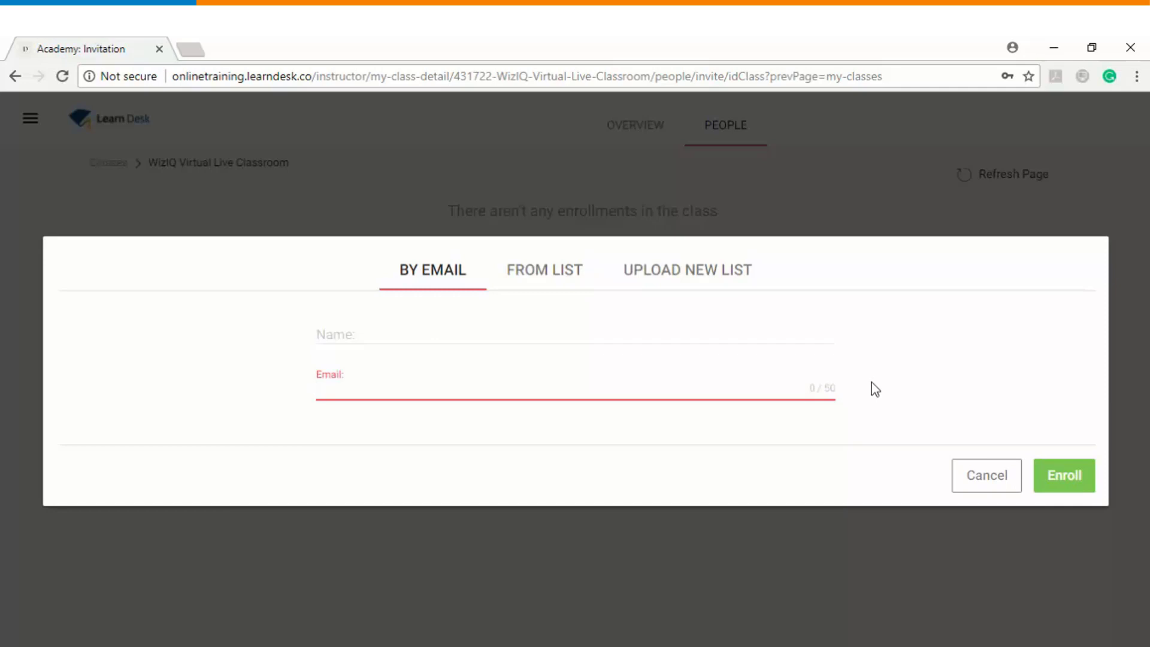
Step: Tick two existing learners on the From List tab and review the selected box
{"action": "left_click", "coordinate": [558, 278]}
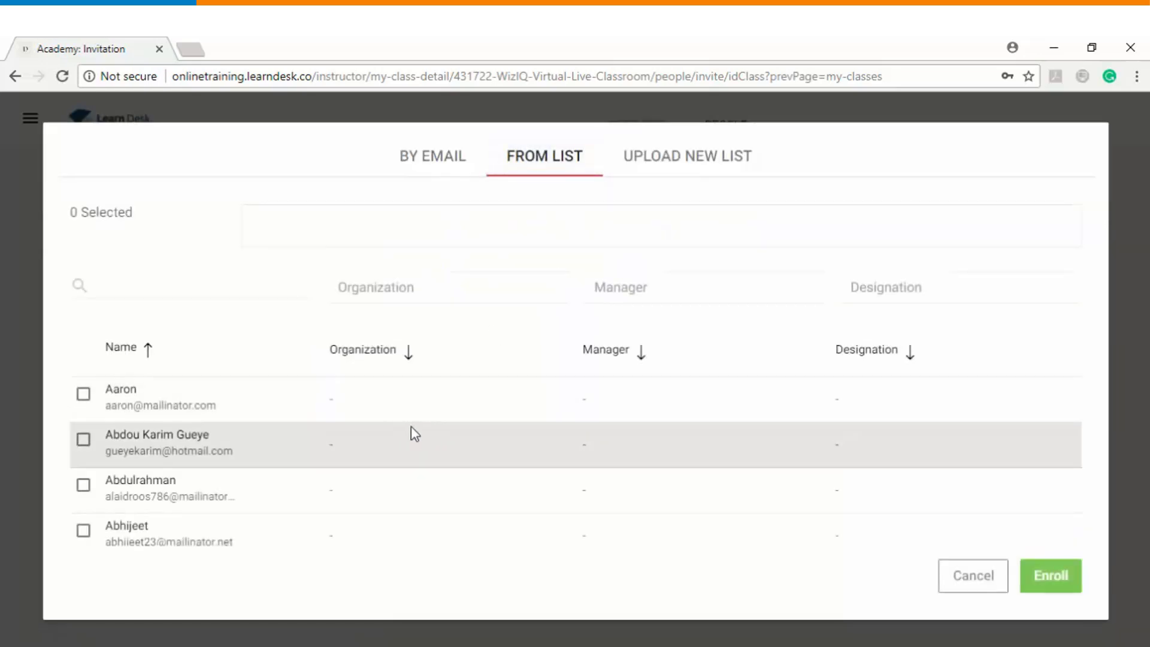
{"action": "scroll", "coordinate": [215, 437], "scroll_direction": "down", "scroll_amount": 3}
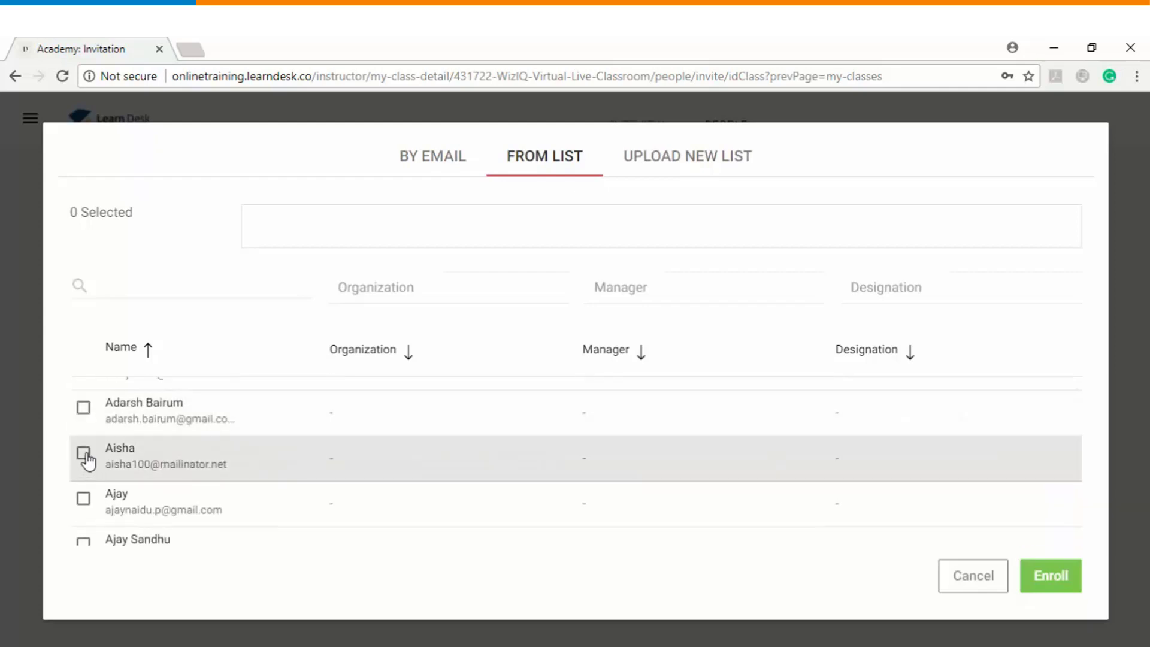
{"action": "left_click", "coordinate": [85, 456]}
{"action": "left_click", "coordinate": [84, 498]}
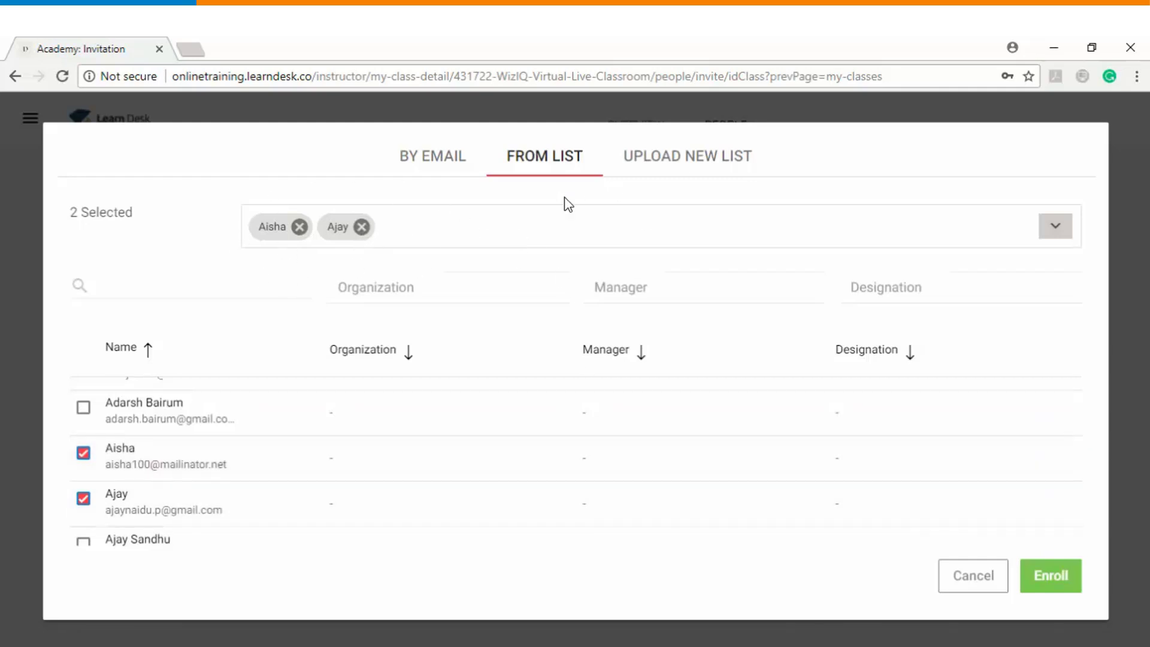
{"action": "left_click", "coordinate": [1055, 227]}
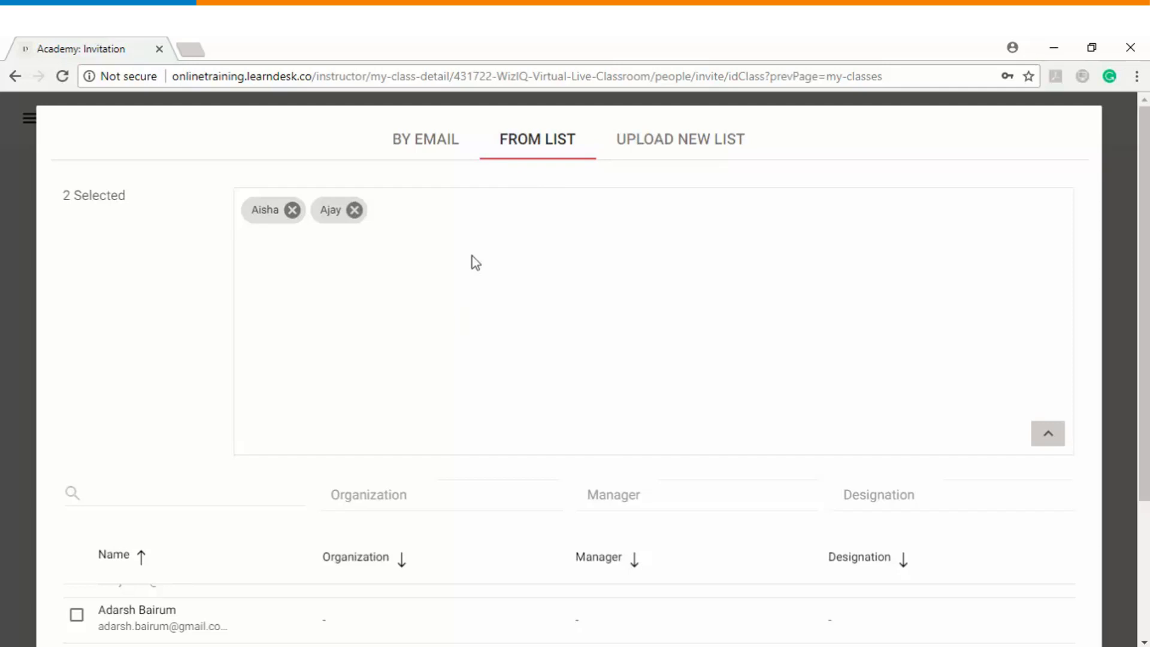
{"action": "left_click", "coordinate": [542, 147]}
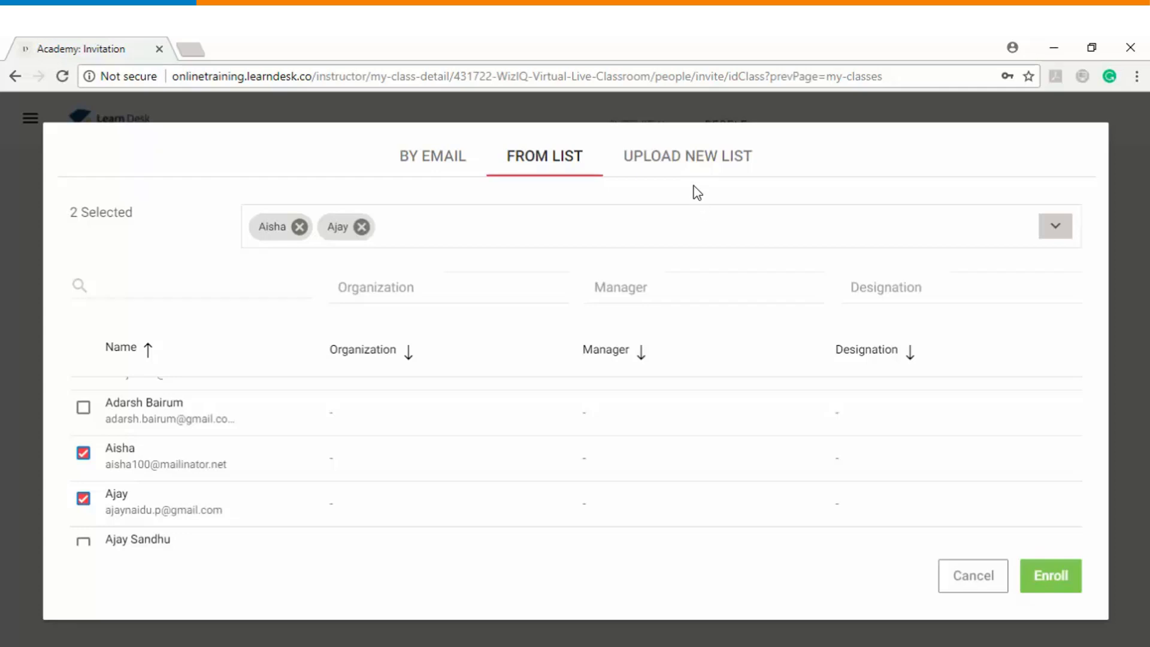
Step: Download the learner CSV template and open invitation_course_class.csv in Excel
{"action": "left_click", "coordinate": [688, 159]}
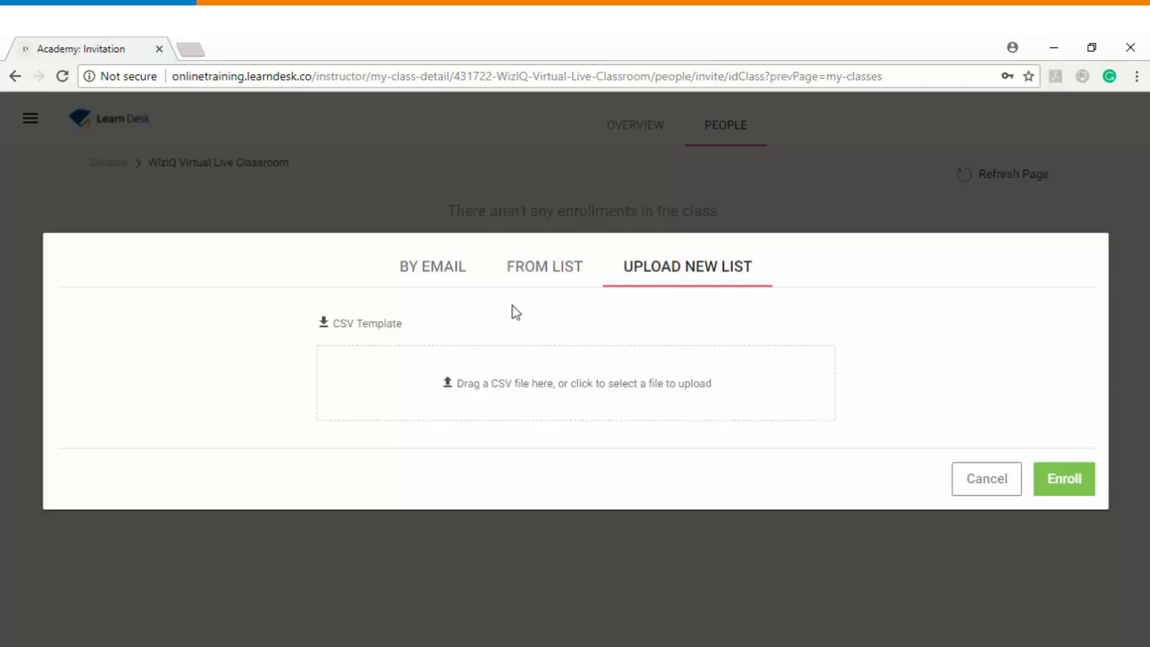
{"action": "left_click", "coordinate": [379, 334]}
{"action": "left_click", "coordinate": [108, 634]}
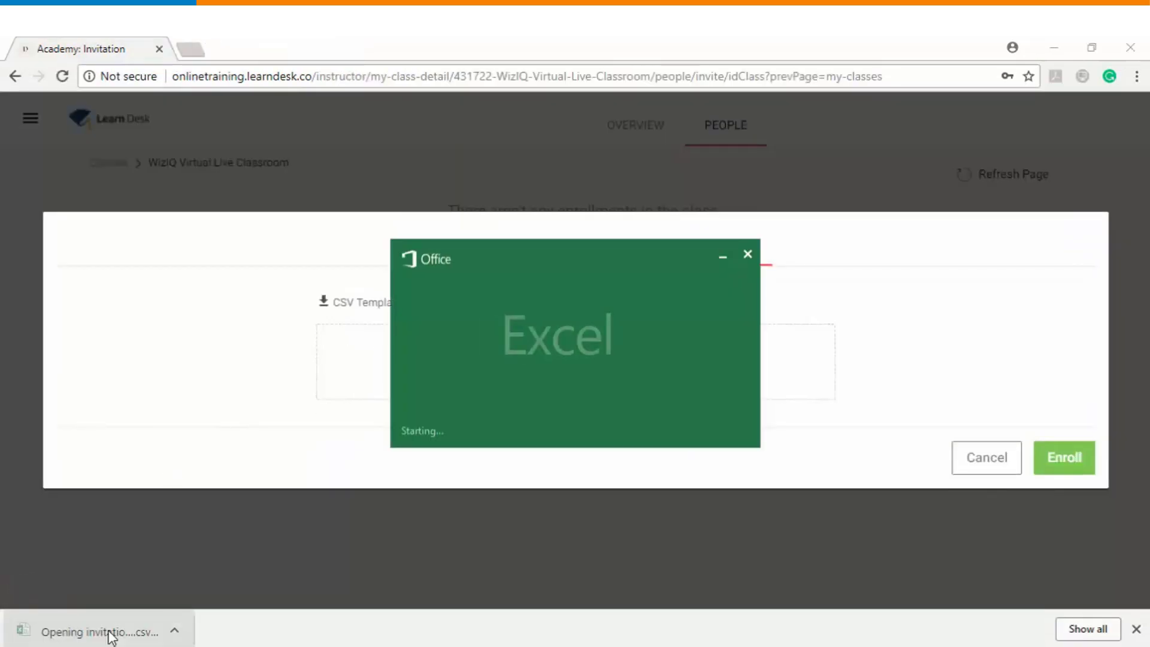
Step: Maximize Excel to inspect the Name and Email headers, then minimize it
{"action": "left_click", "coordinate": [1086, 249]}
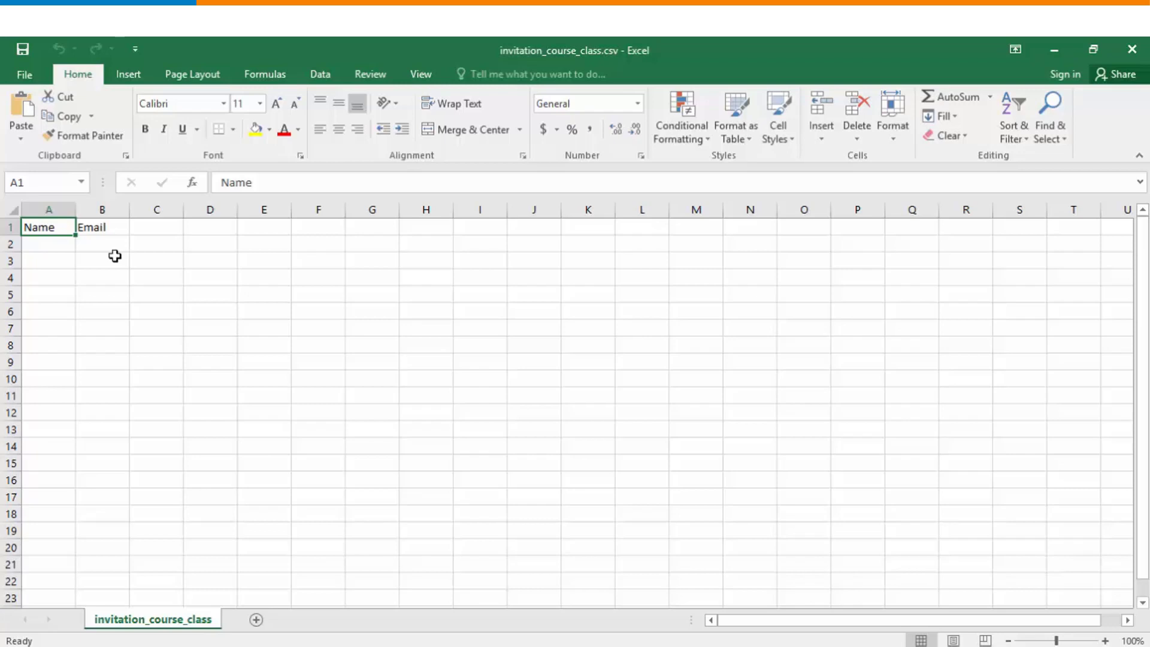
{"action": "left_click", "coordinate": [1054, 49]}
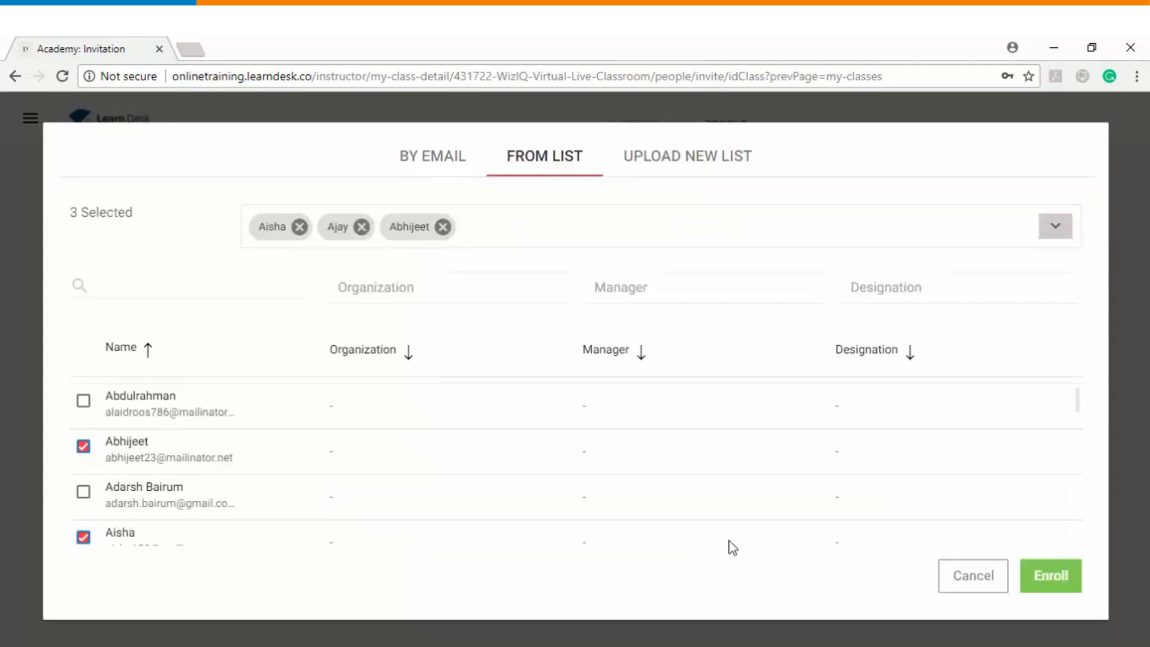
Step: Enrol the three selected learners, confirm, and refresh so they appear as Not Attended
{"action": "scroll", "coordinate": [419, 470], "scroll_direction": "down", "scroll_amount": 2}
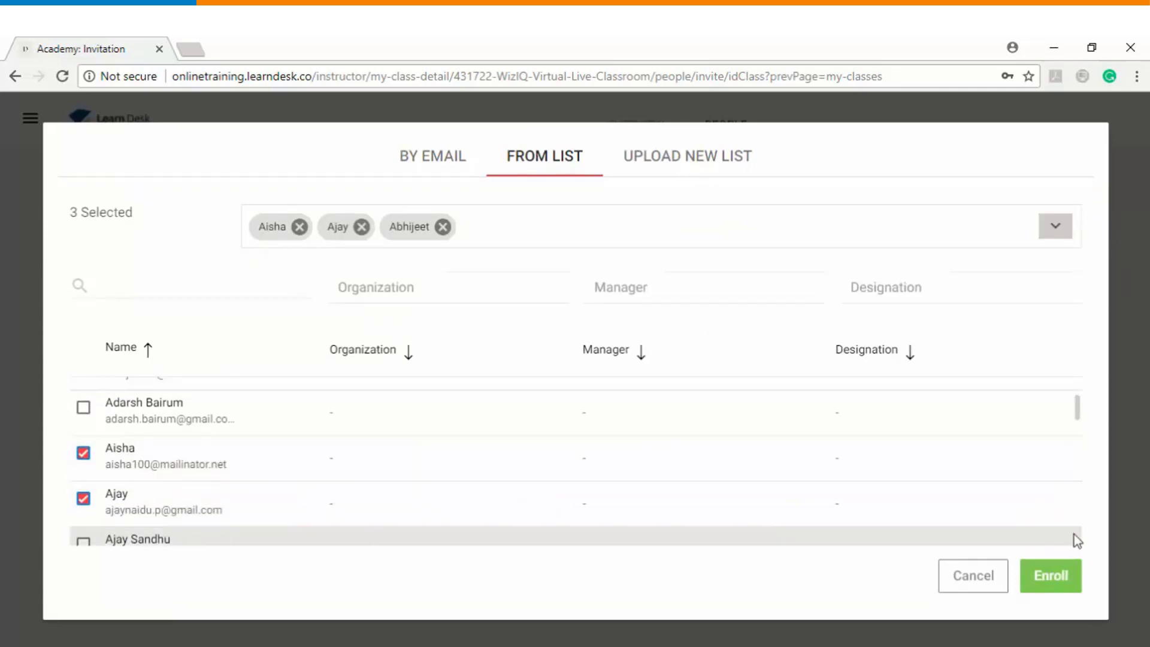
{"action": "left_click", "coordinate": [1045, 580]}
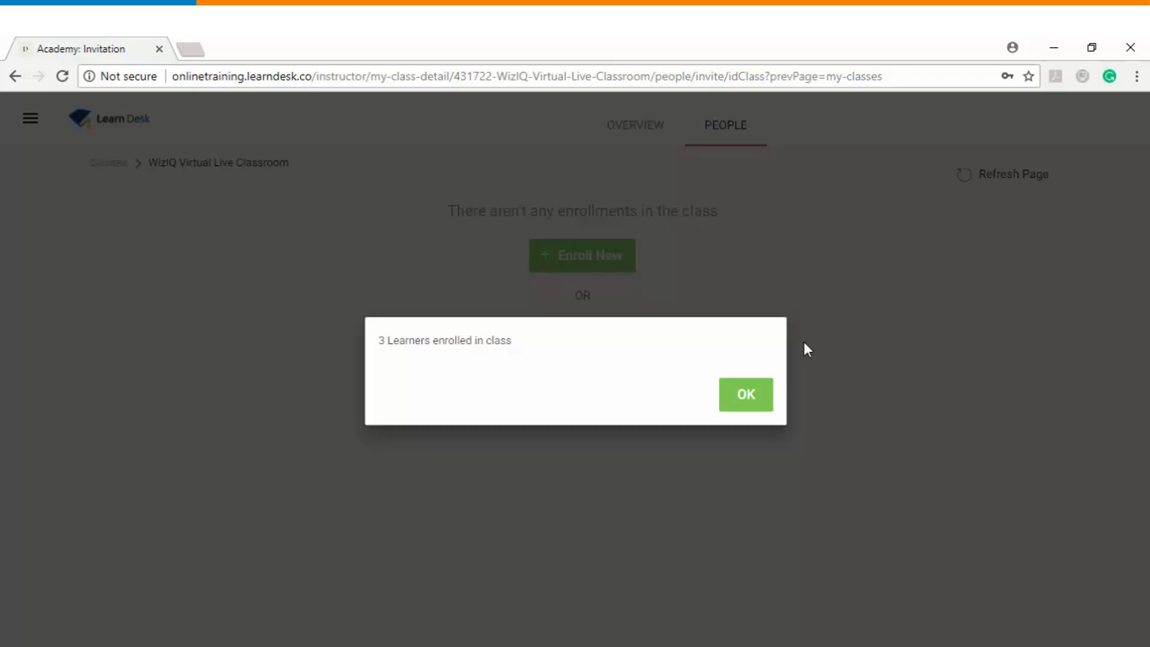
{"action": "left_click", "coordinate": [761, 395]}
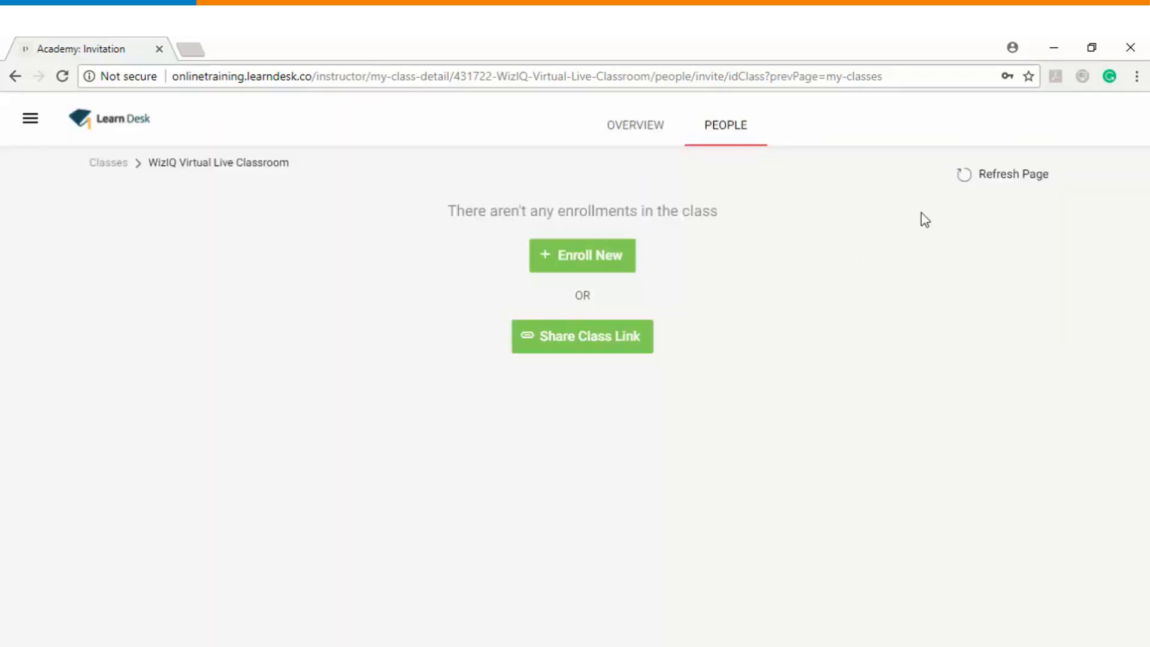
{"action": "left_click", "coordinate": [999, 181]}
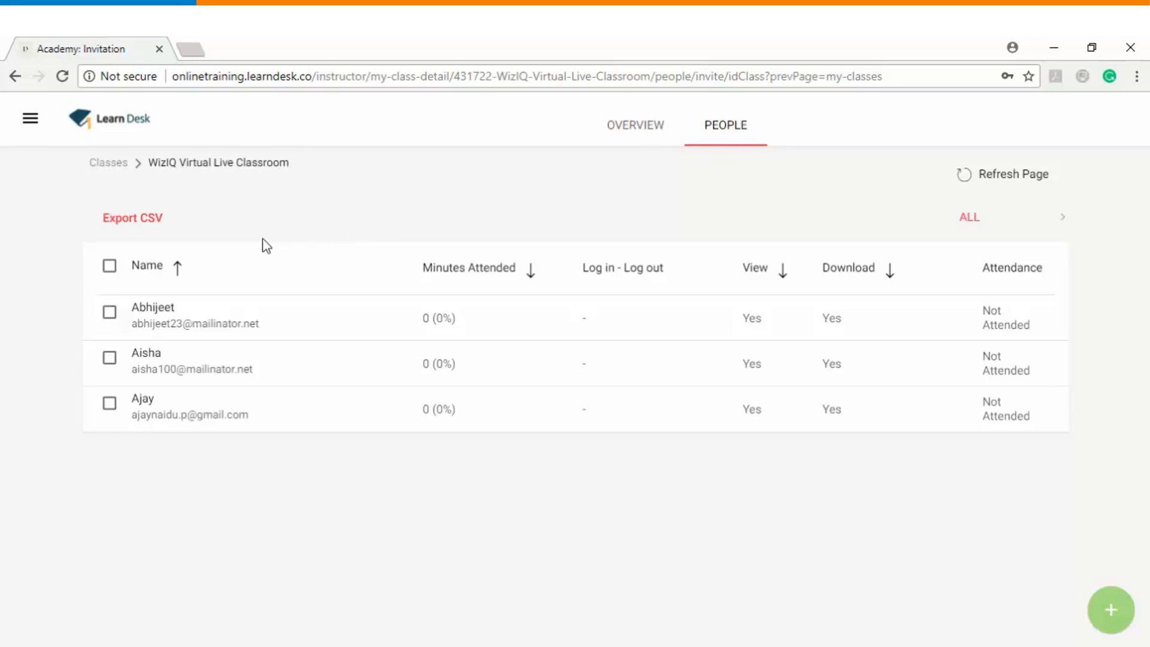
Step: Export the attendance CSV, open it in Excel, and widen columns C, D, H and I
{"action": "left_click", "coordinate": [126, 226]}
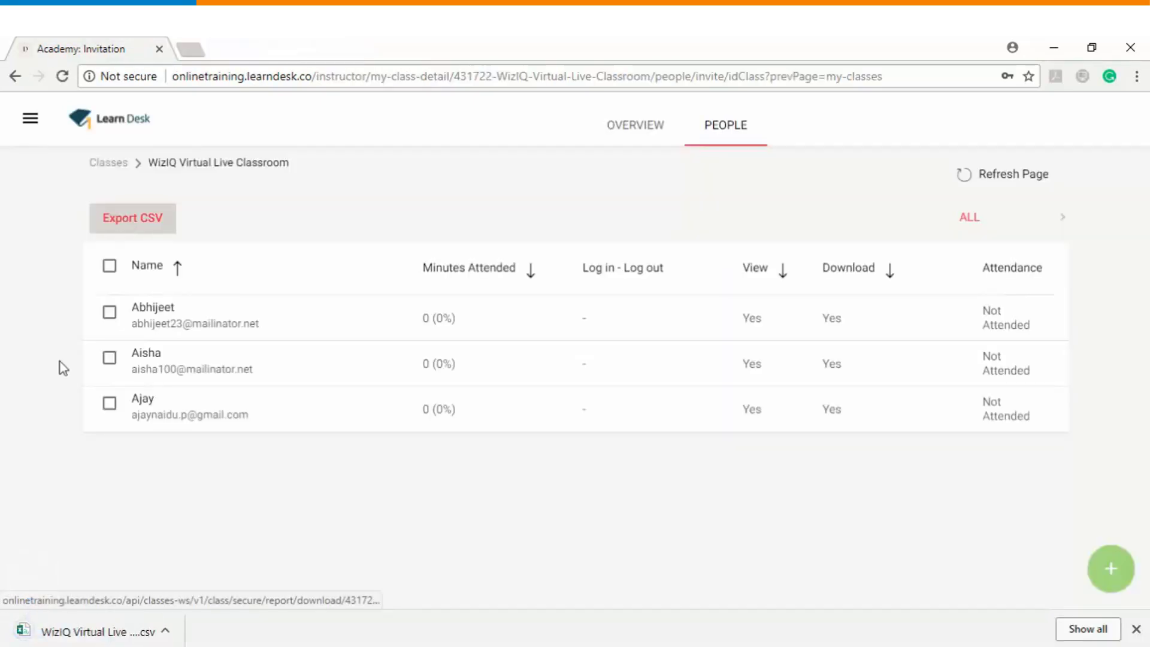
{"action": "left_click", "coordinate": [104, 629]}
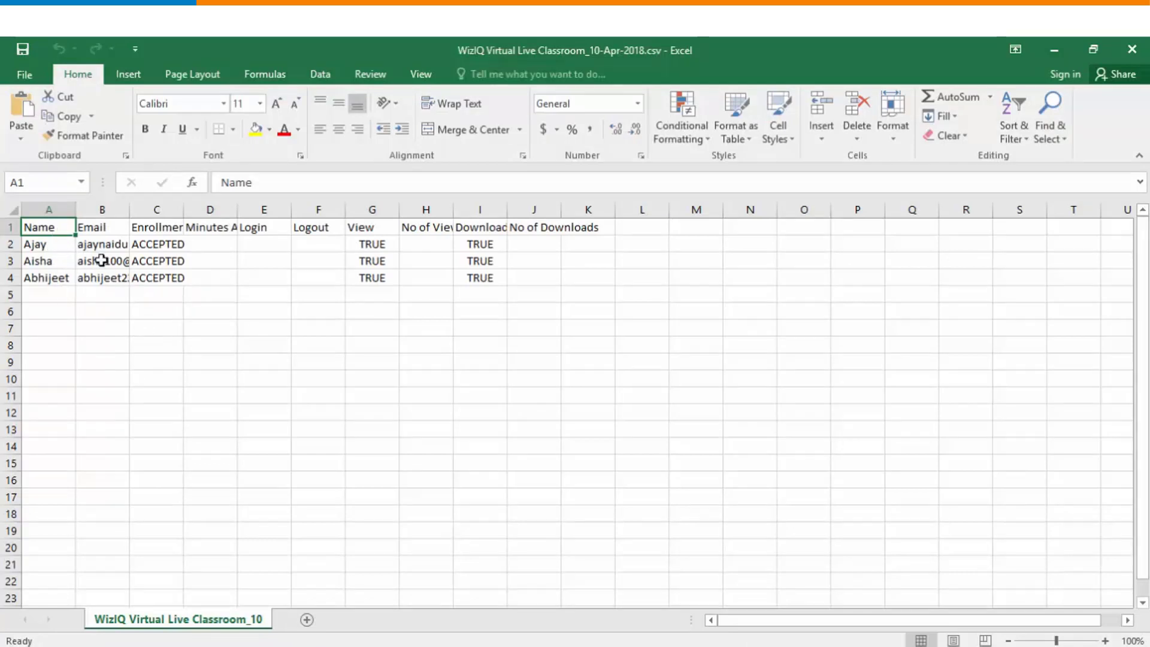
{"action": "left_click_drag", "start_coordinate": [183, 210], "coordinate": [239, 217]}
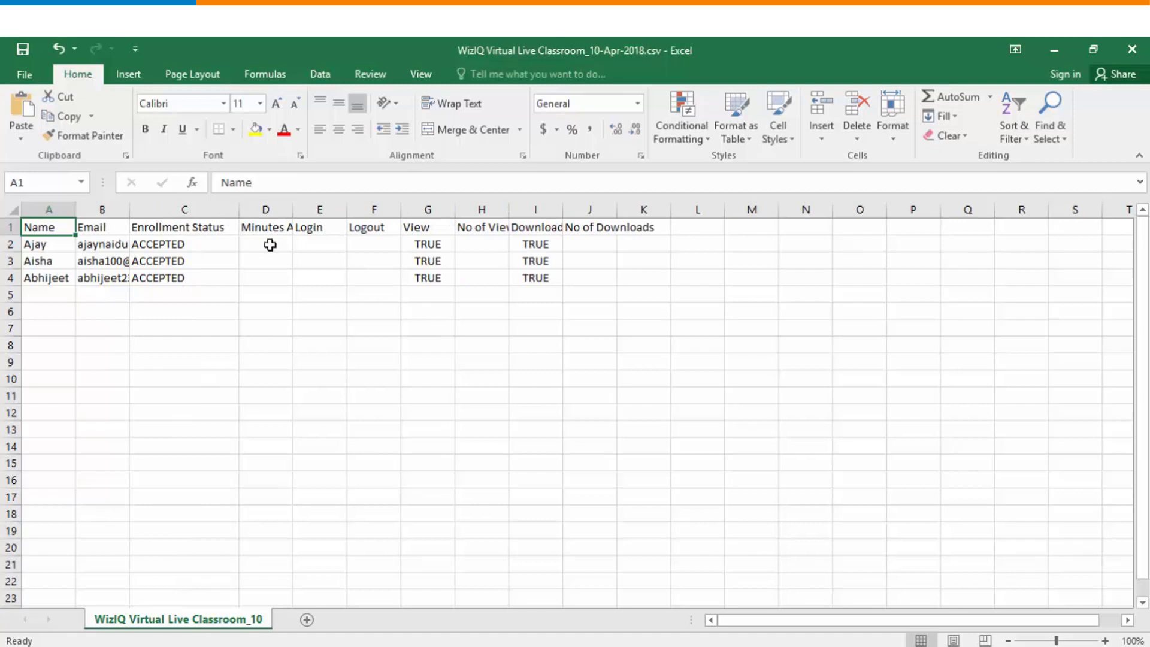
{"action": "left_click_drag", "start_coordinate": [292, 210], "coordinate": [324, 210]}
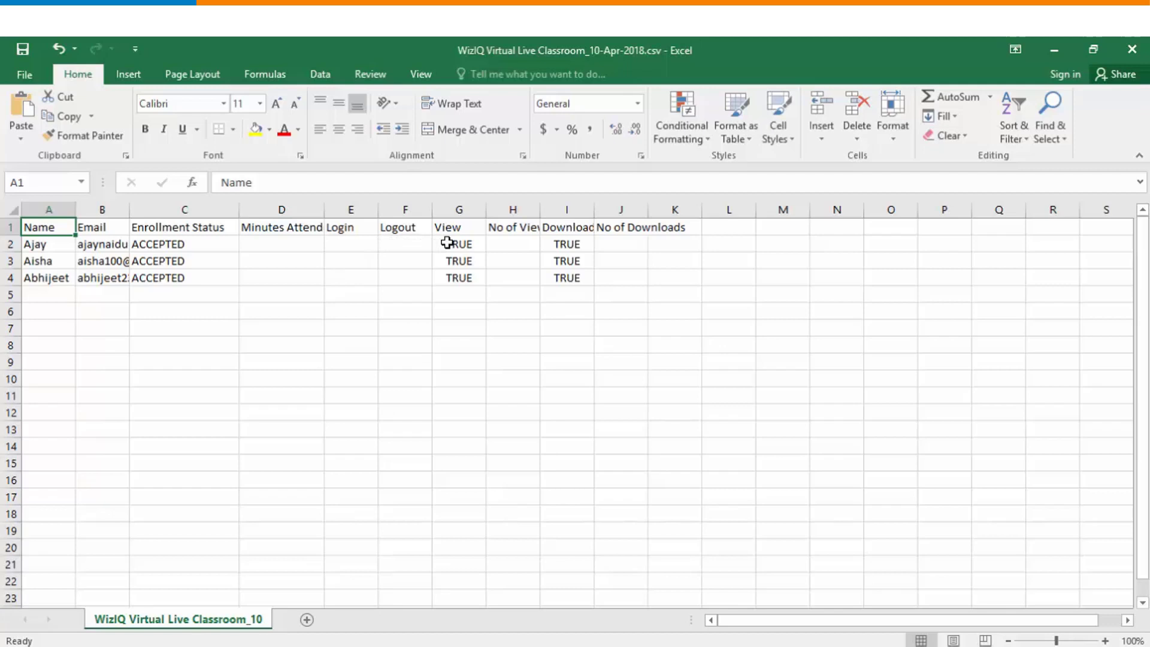
{"action": "left_click_drag", "start_coordinate": [540, 211], "coordinate": [564, 215]}
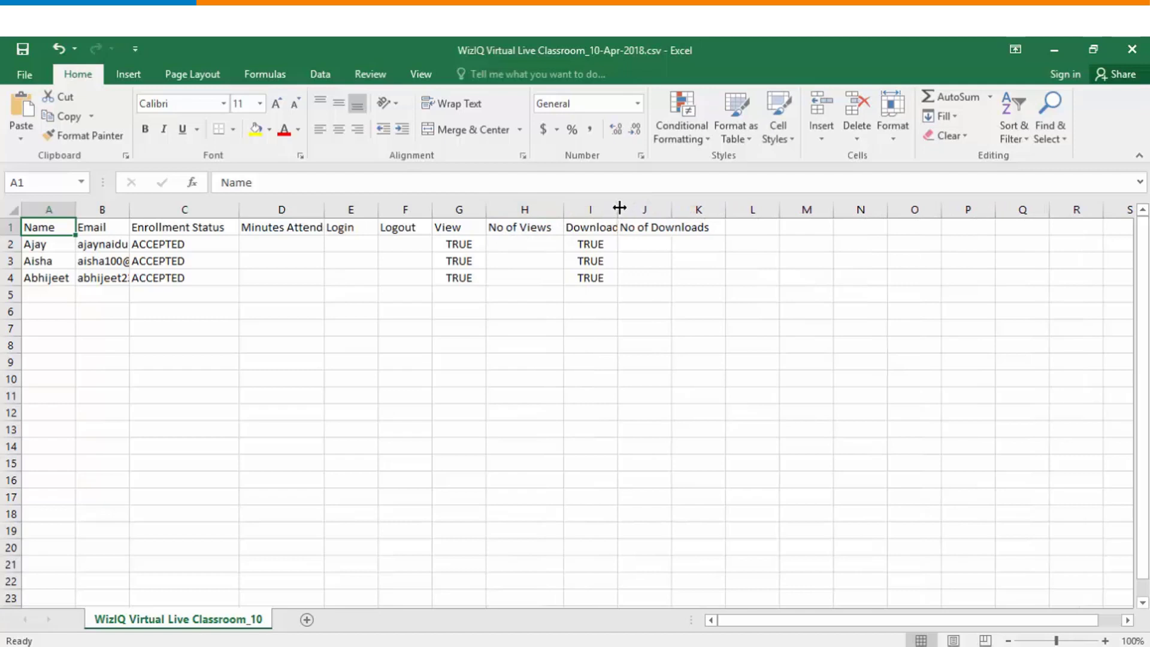
{"action": "left_click_drag", "start_coordinate": [619, 210], "coordinate": [756, 211]}
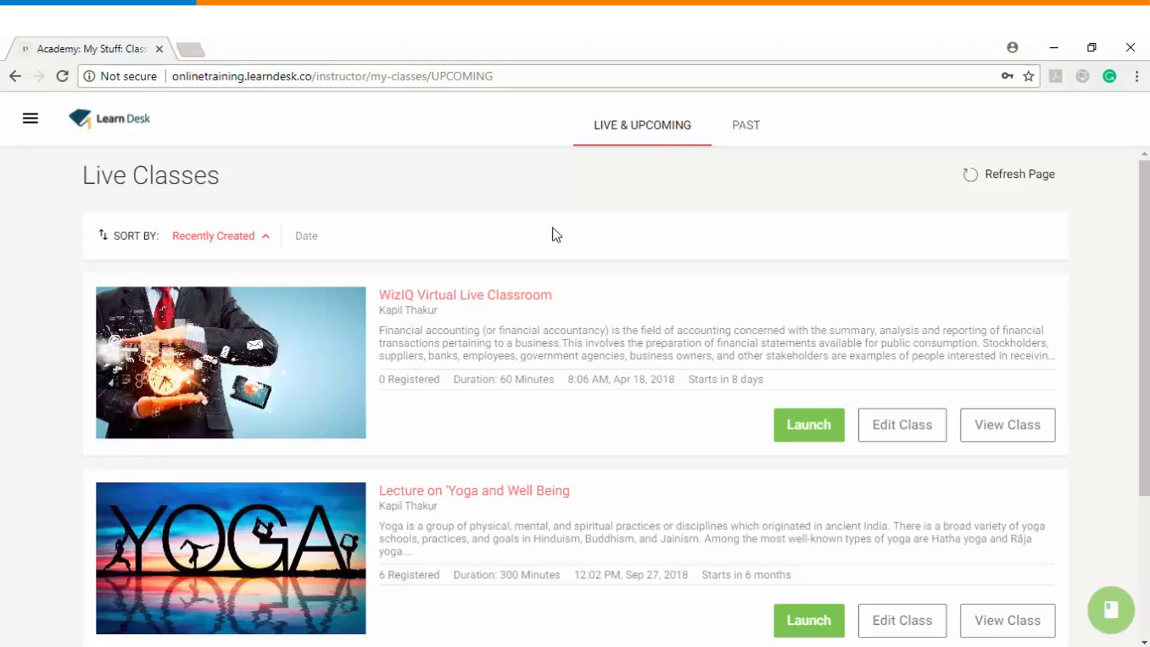
Step: Cancel the WizIQ Virtual Live Classroom from its details page and acknowledge the success message
{"action": "left_click", "coordinate": [495, 297]}
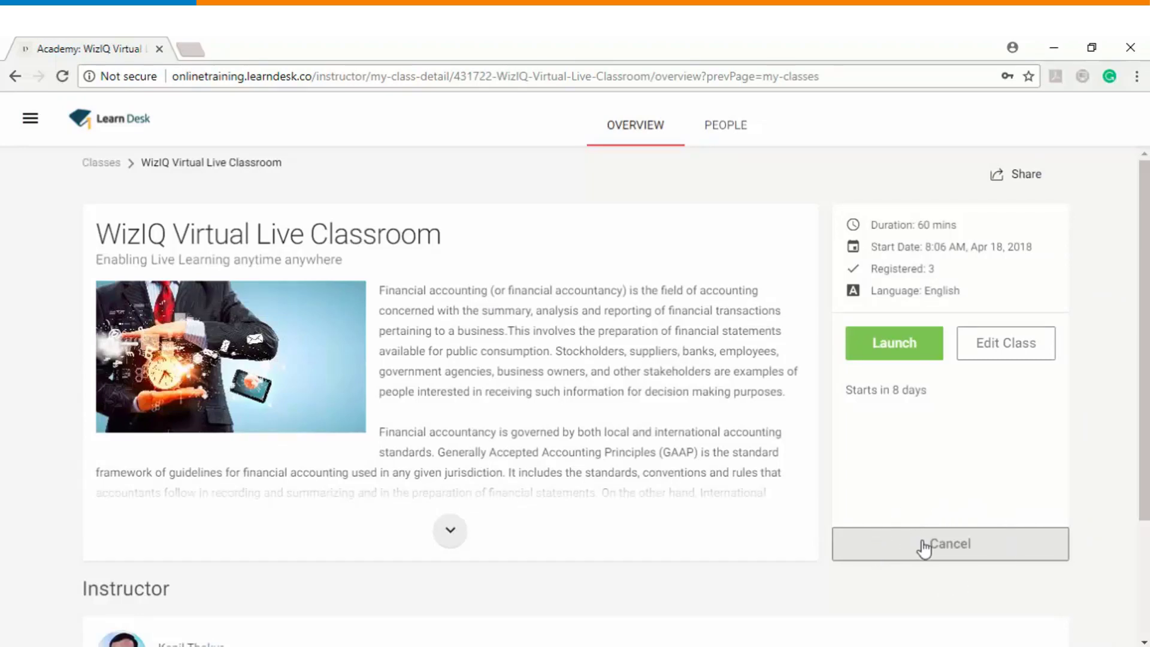
{"action": "left_click", "coordinate": [945, 550]}
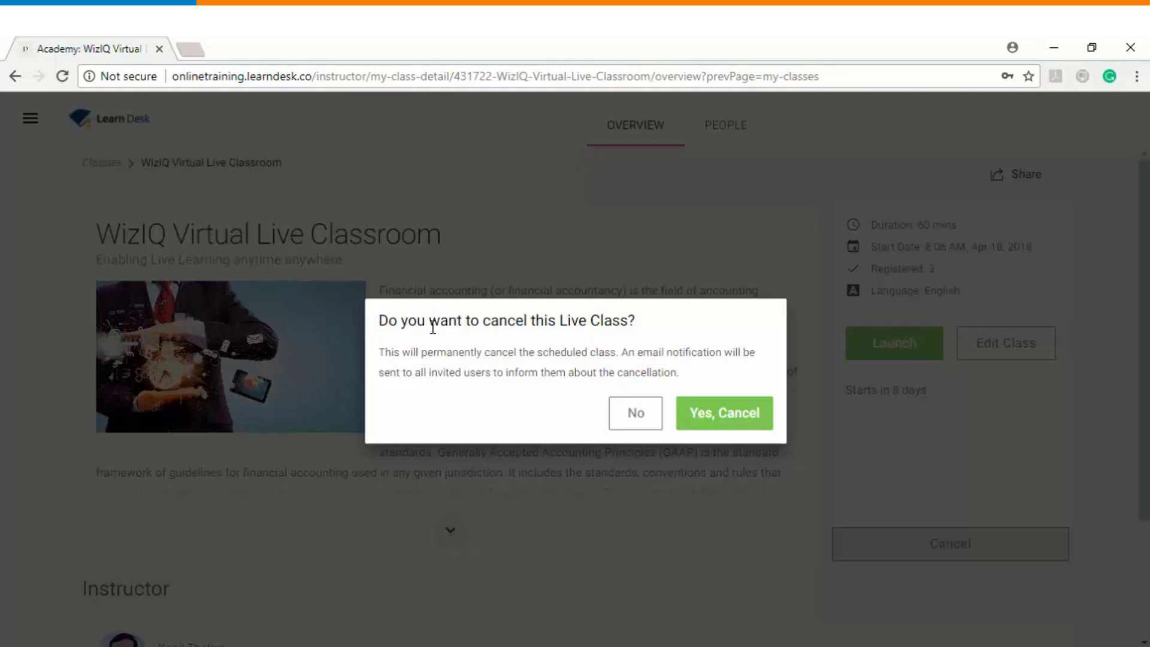
{"action": "left_click", "coordinate": [720, 419]}
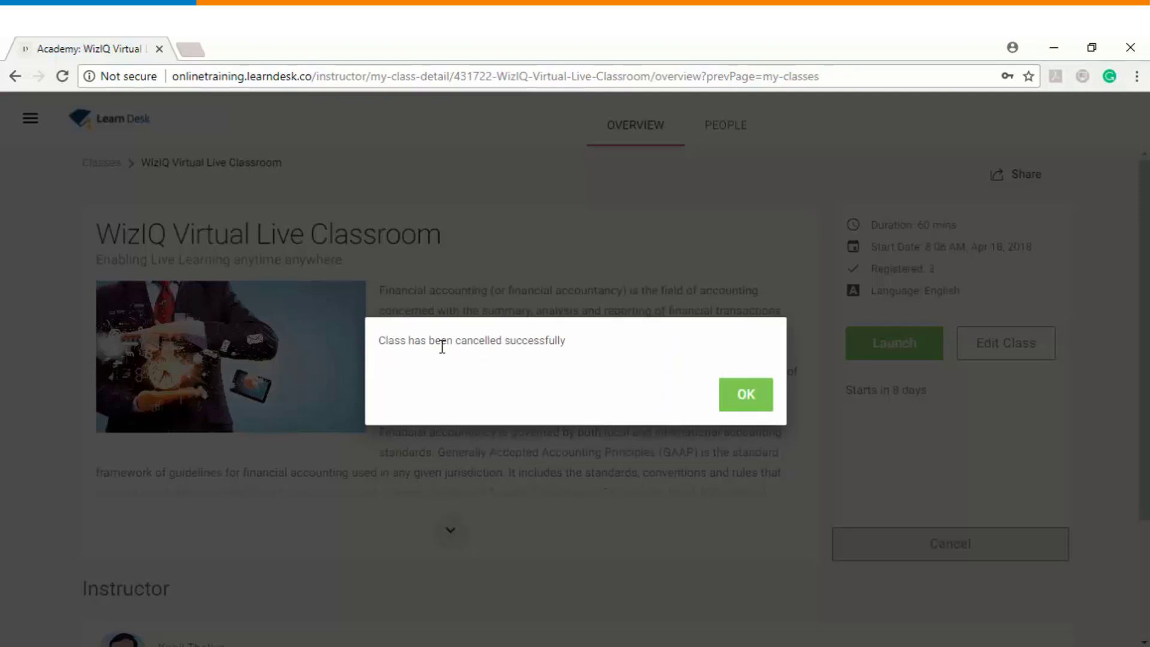
{"action": "left_click", "coordinate": [745, 394]}
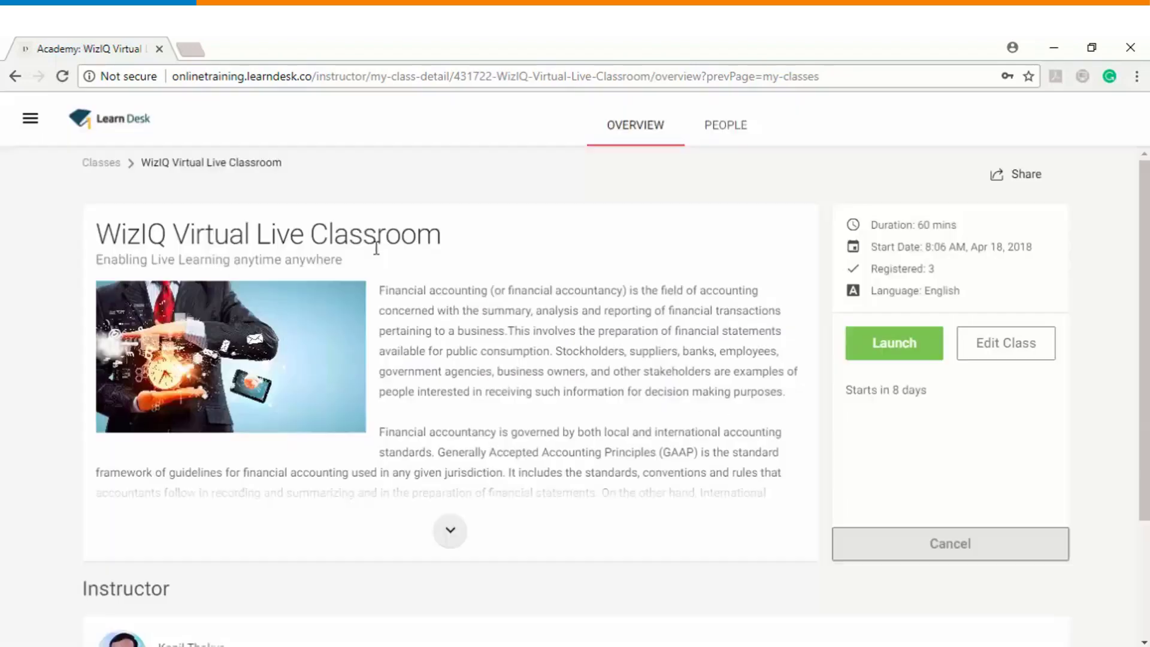
Step: Return to the Live Classes list and reload it without the cancelled class
{"action": "left_click", "coordinate": [107, 170]}
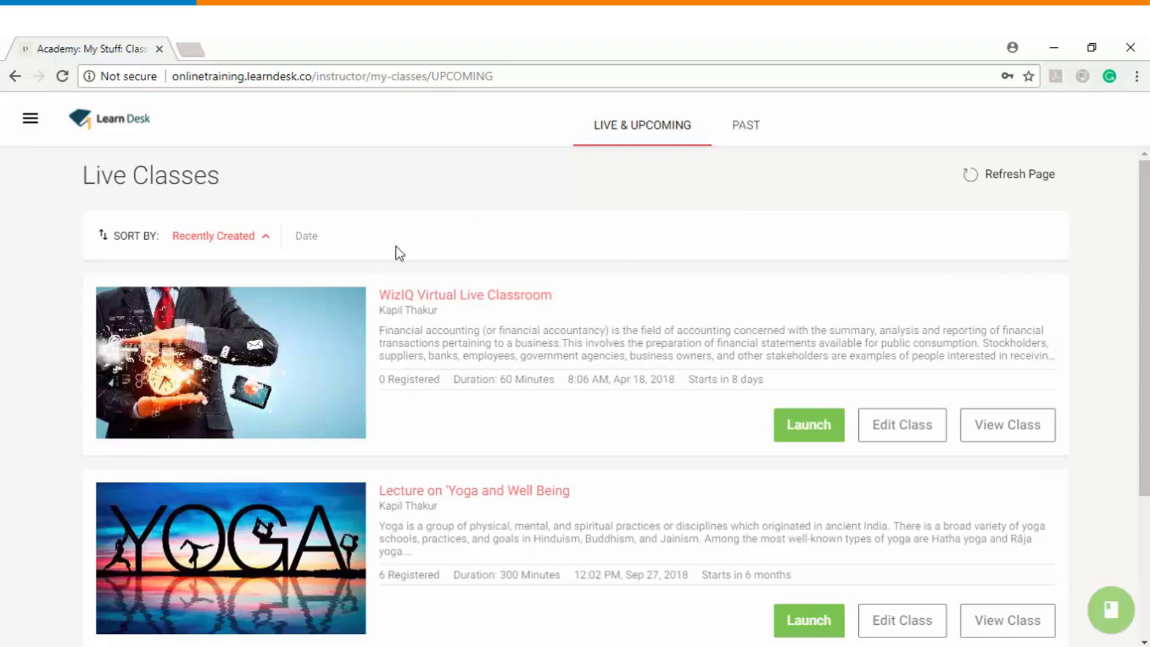
{"action": "left_click", "coordinate": [1004, 176]}
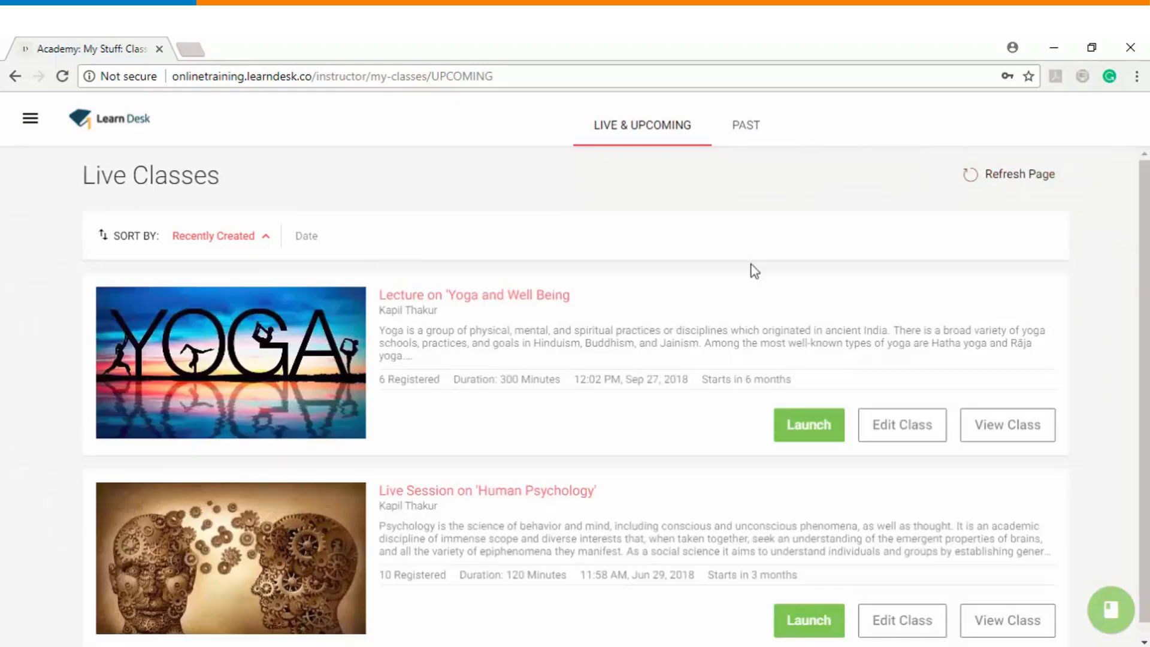